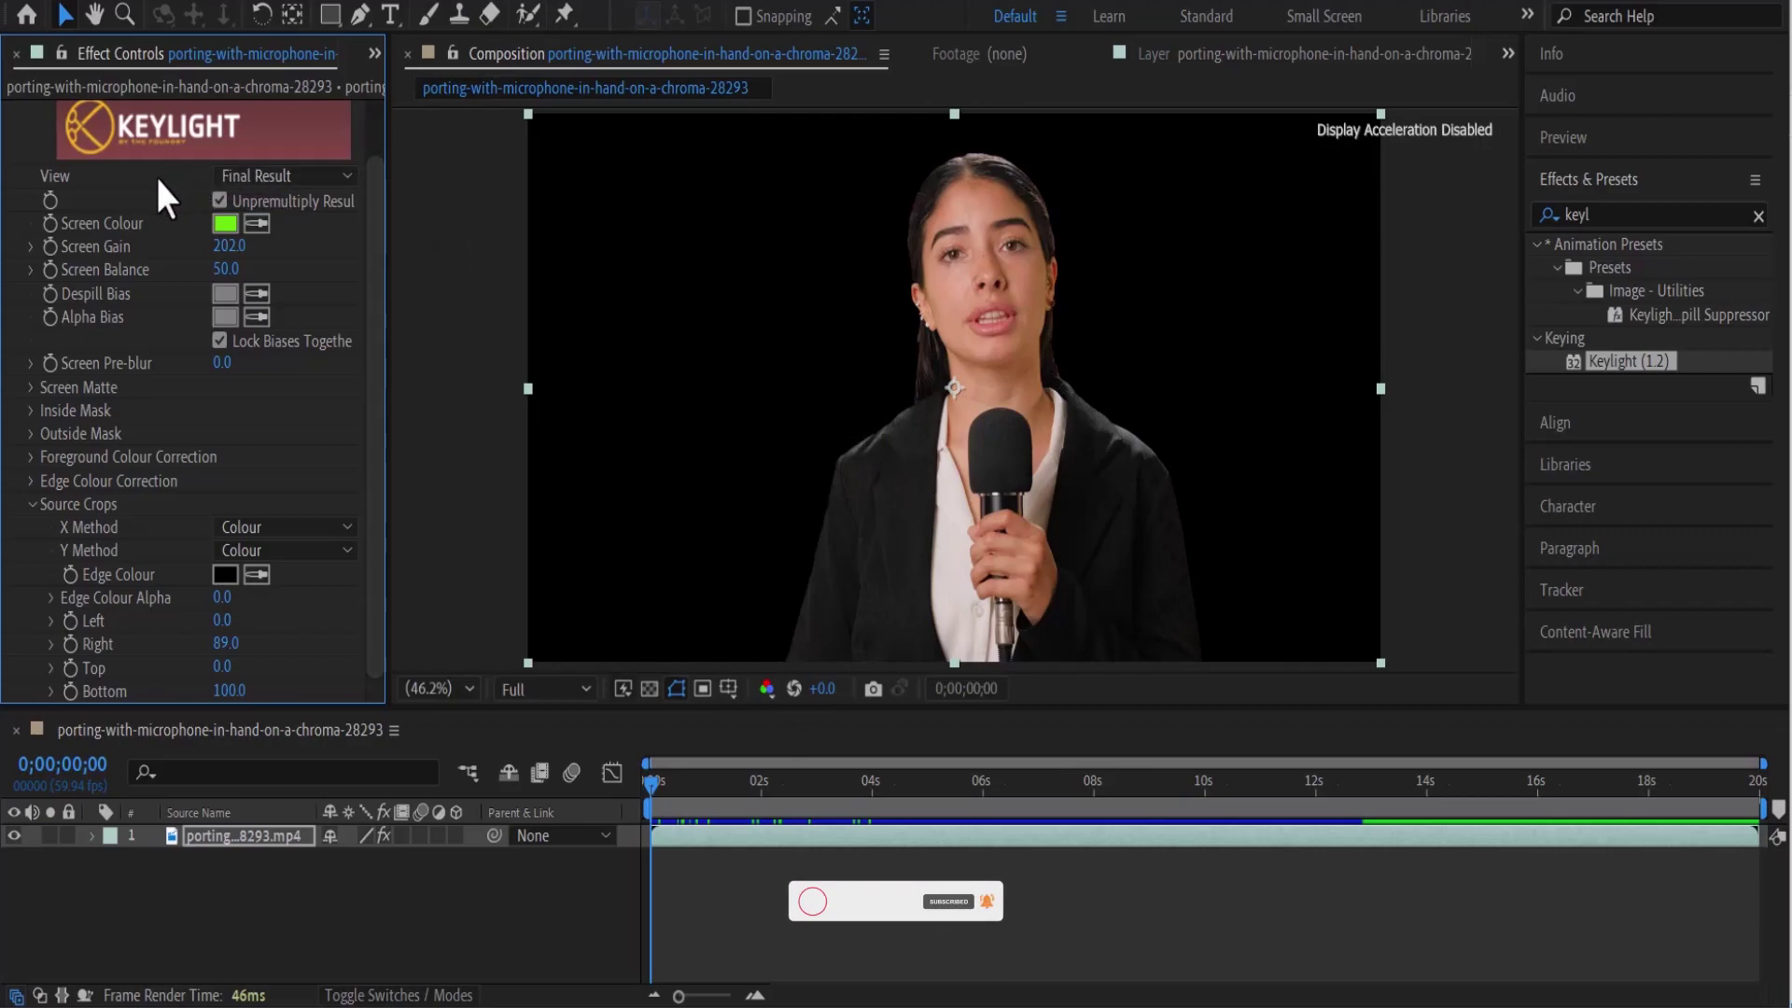
Raise Keylight's Source Crops Right from 89 to 100, then check the Final Result later in the clip.
click(298, 173)
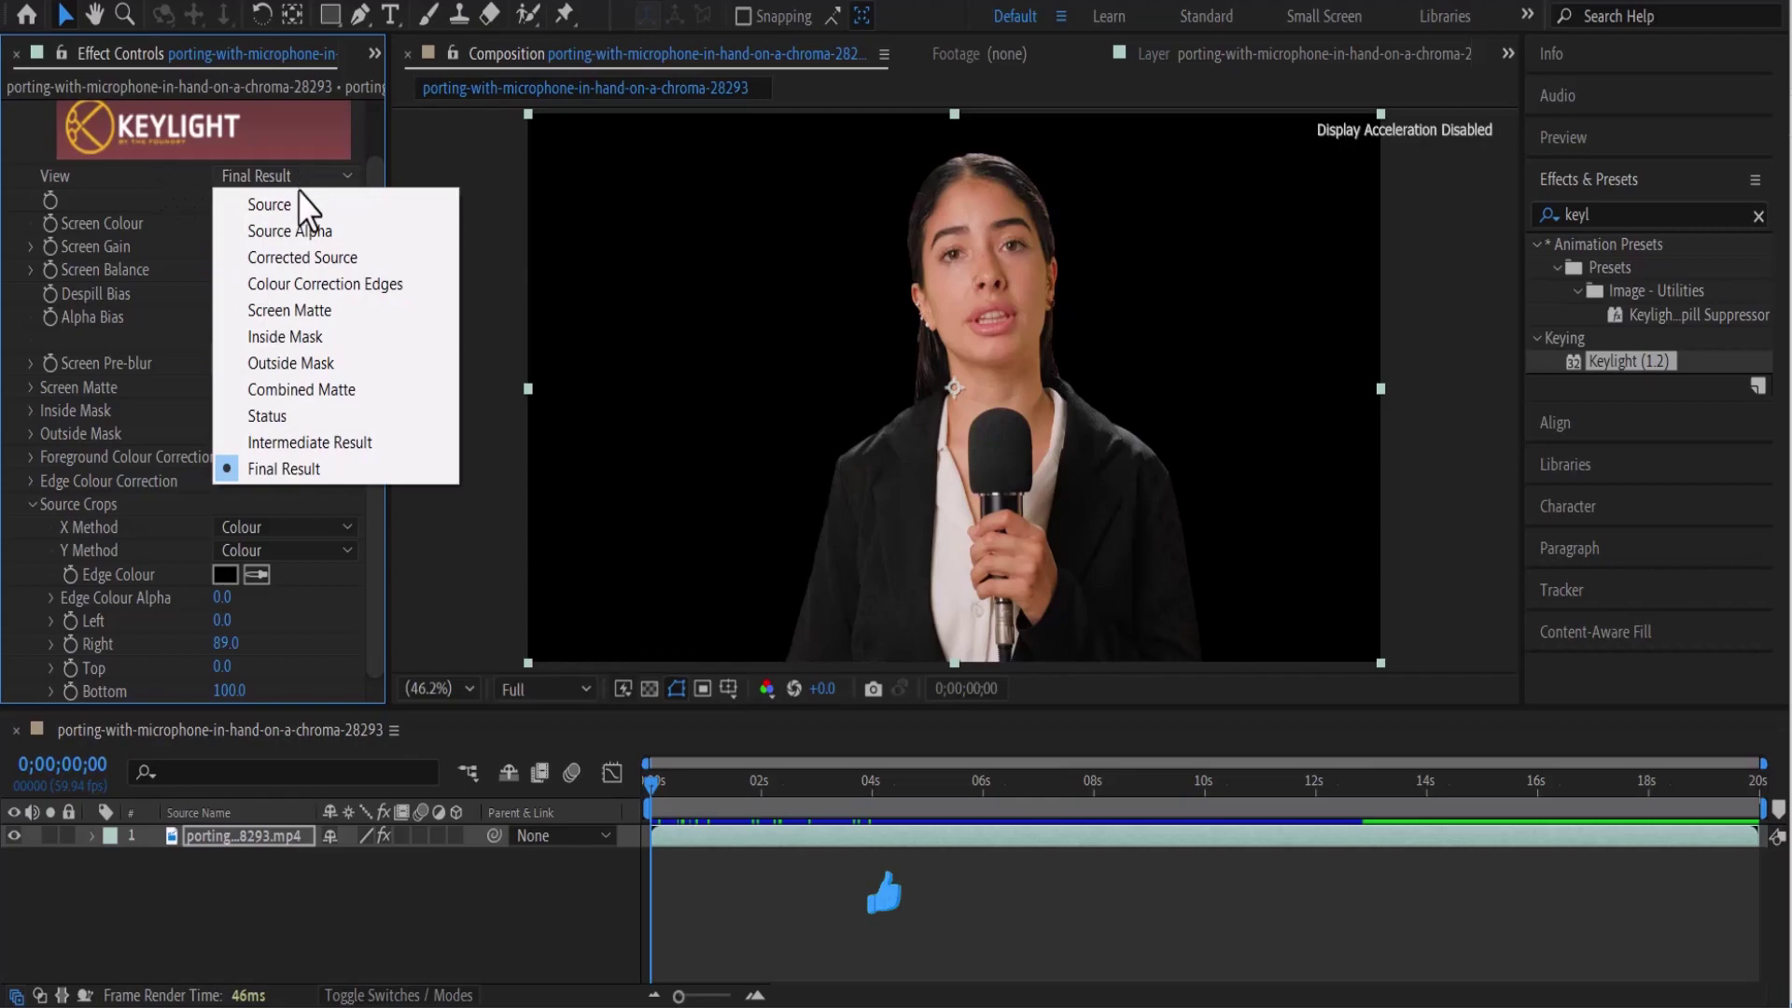
click(299, 200)
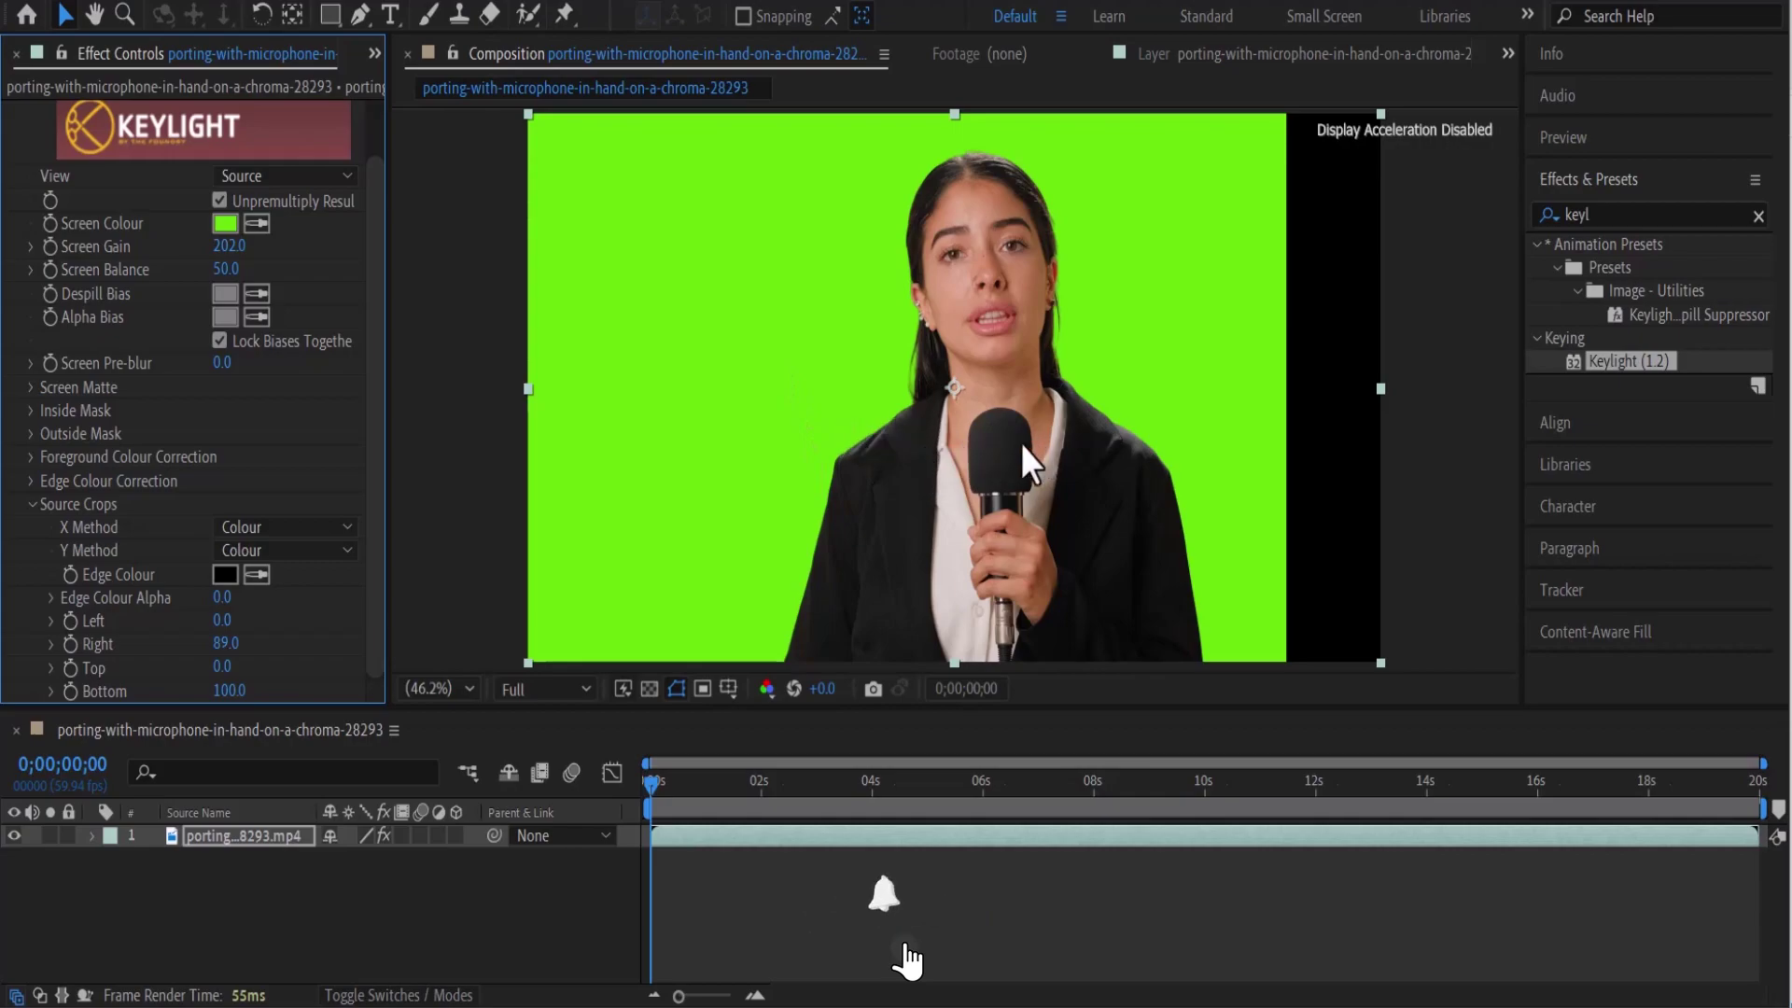
drag(225, 643, 298, 635)
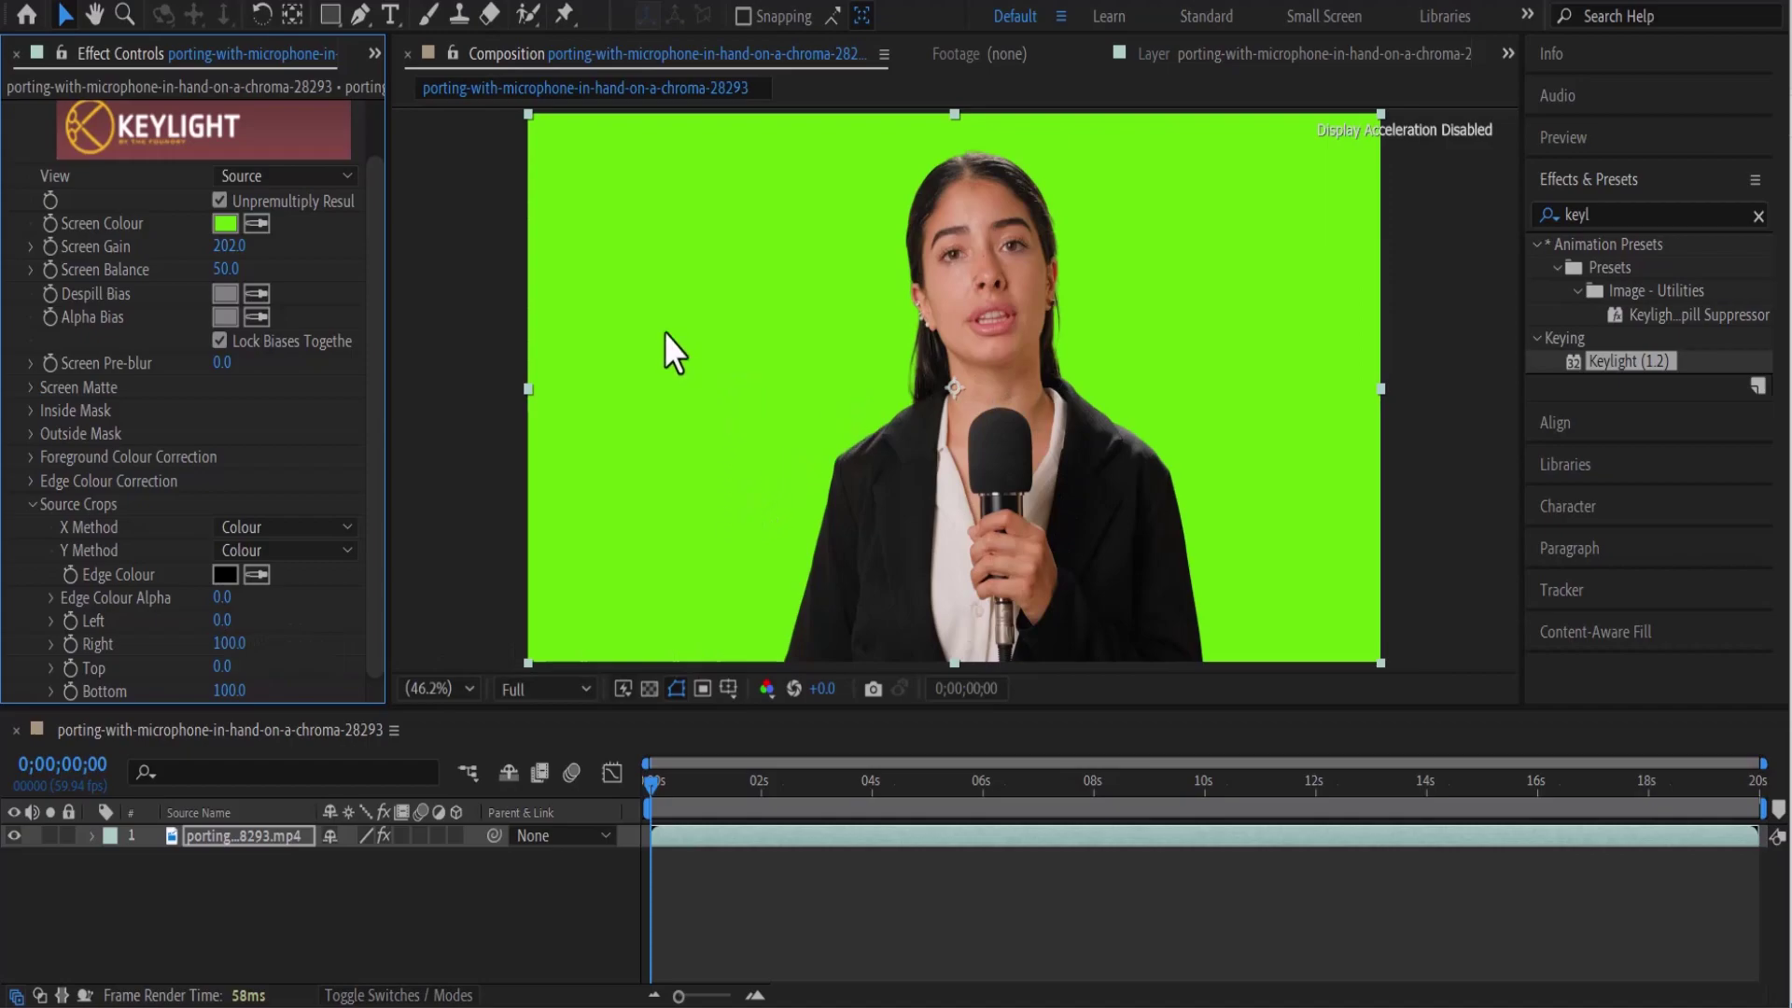
click(355, 180)
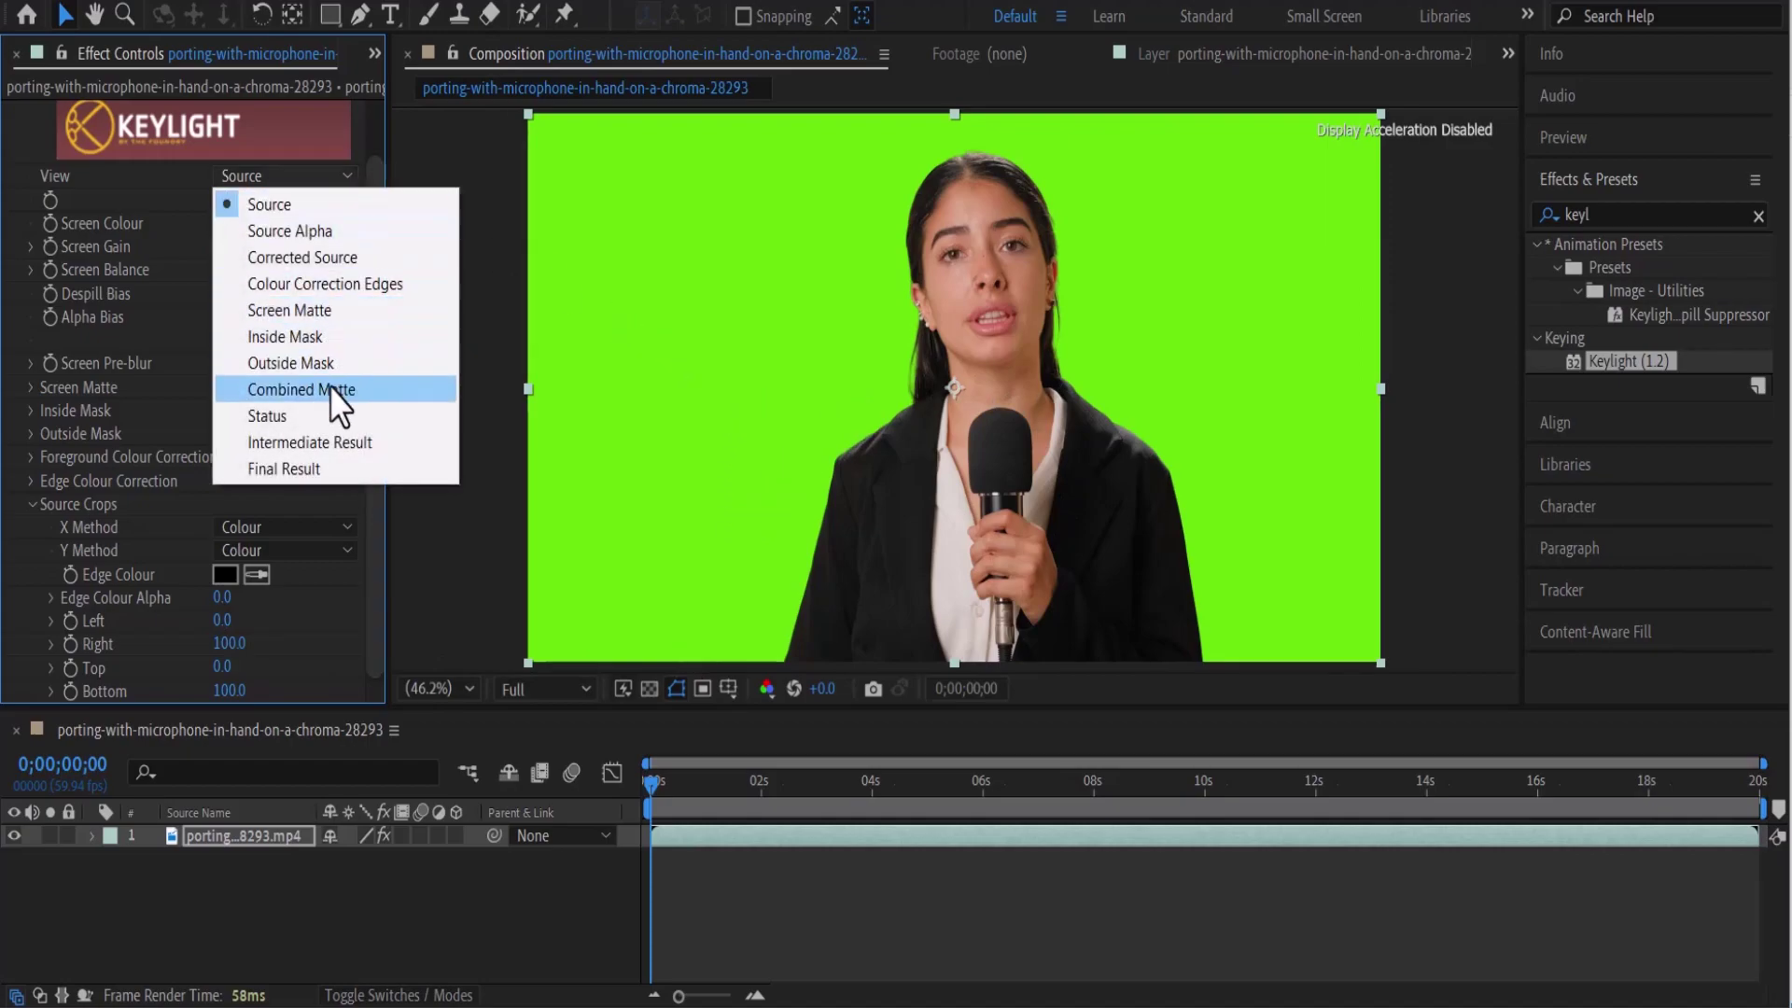
click(321, 466)
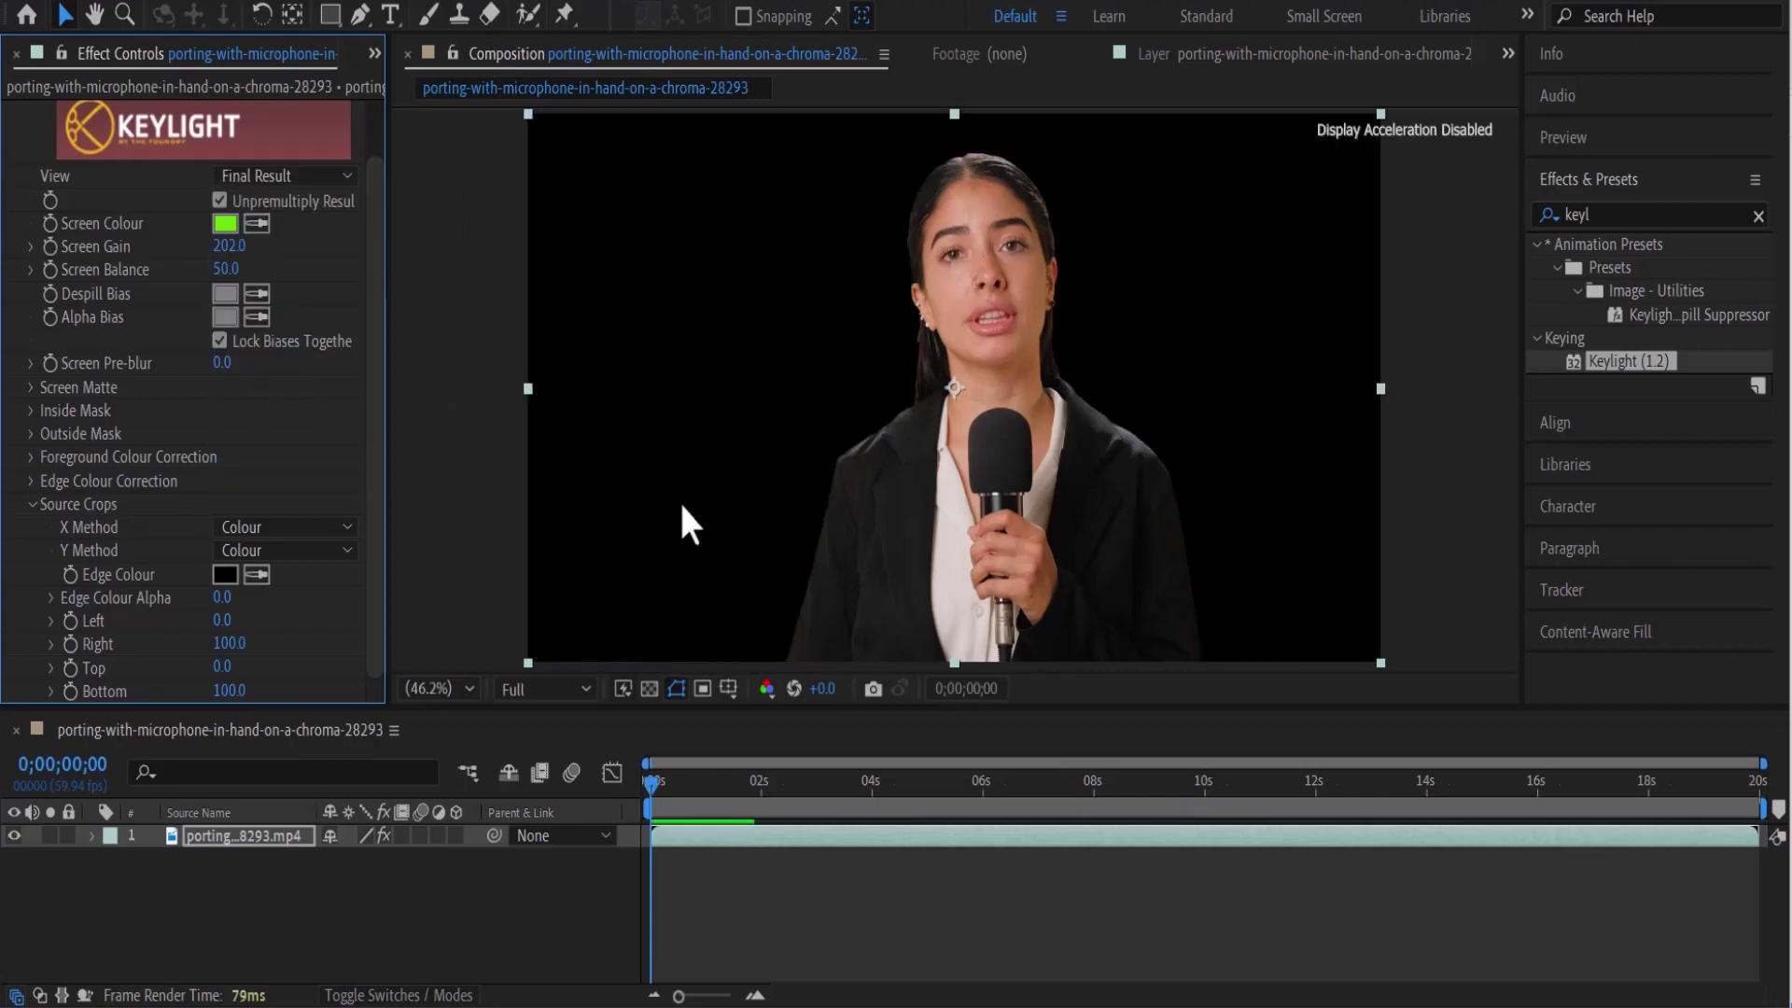
drag(648, 783, 808, 800)
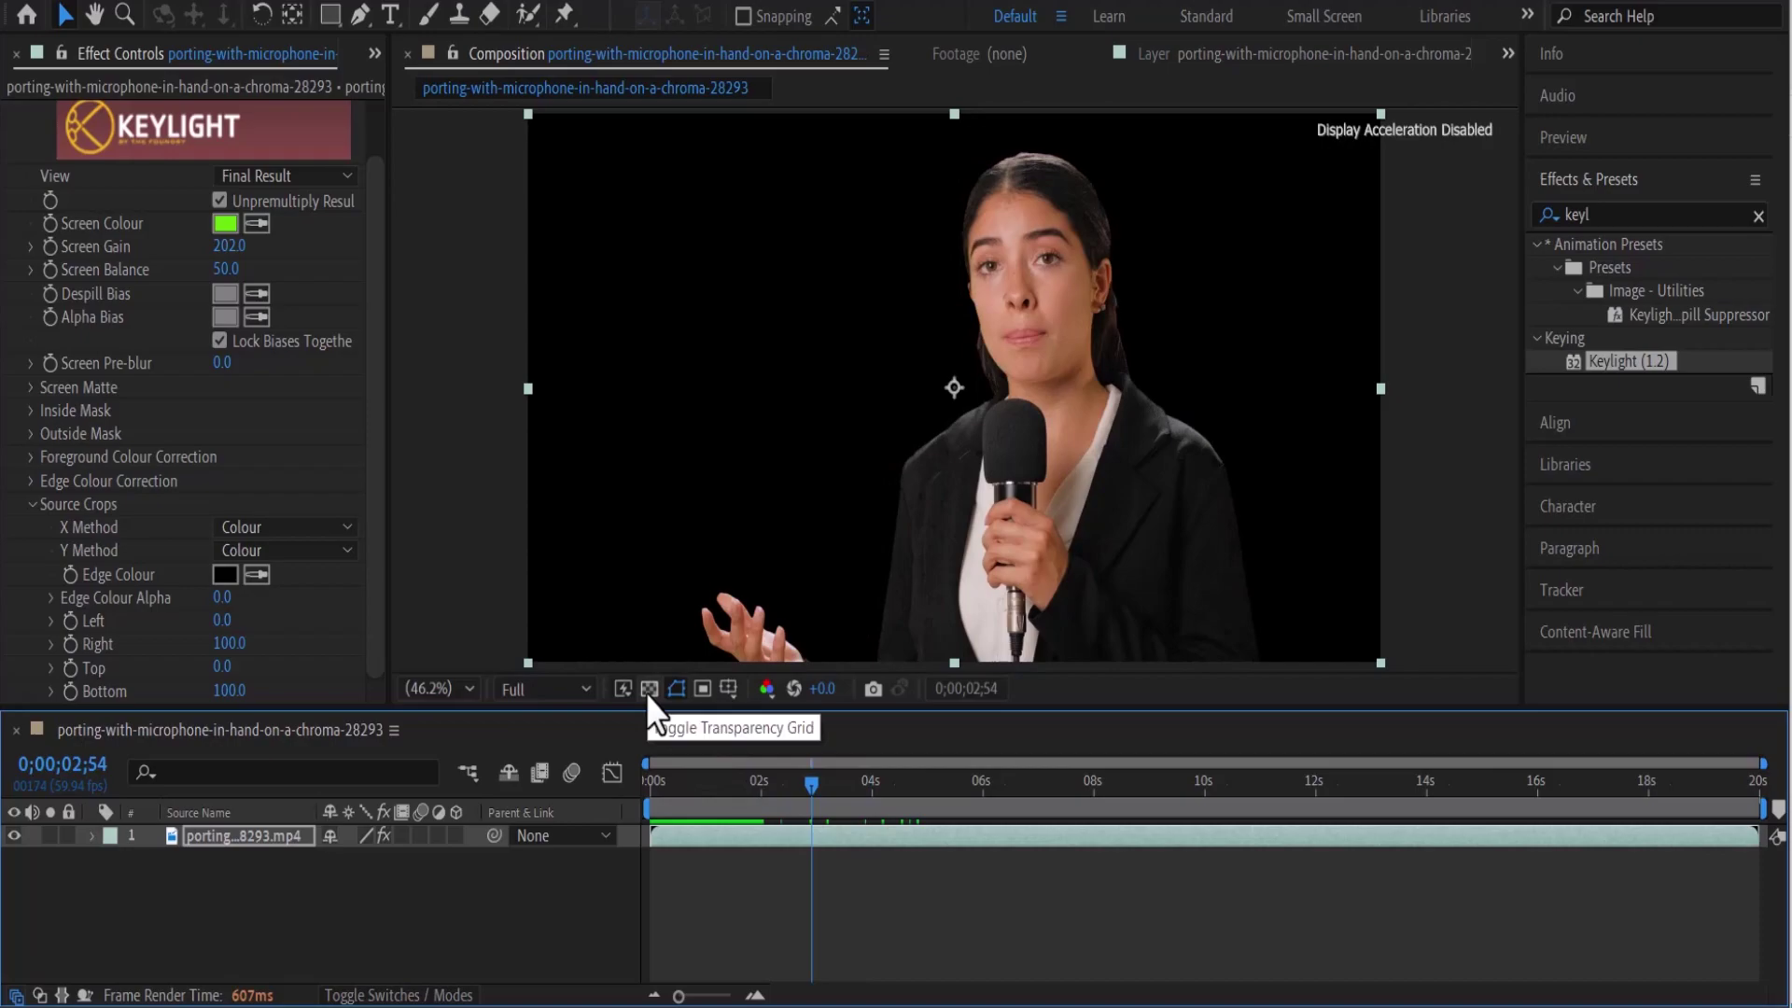
click(648, 691)
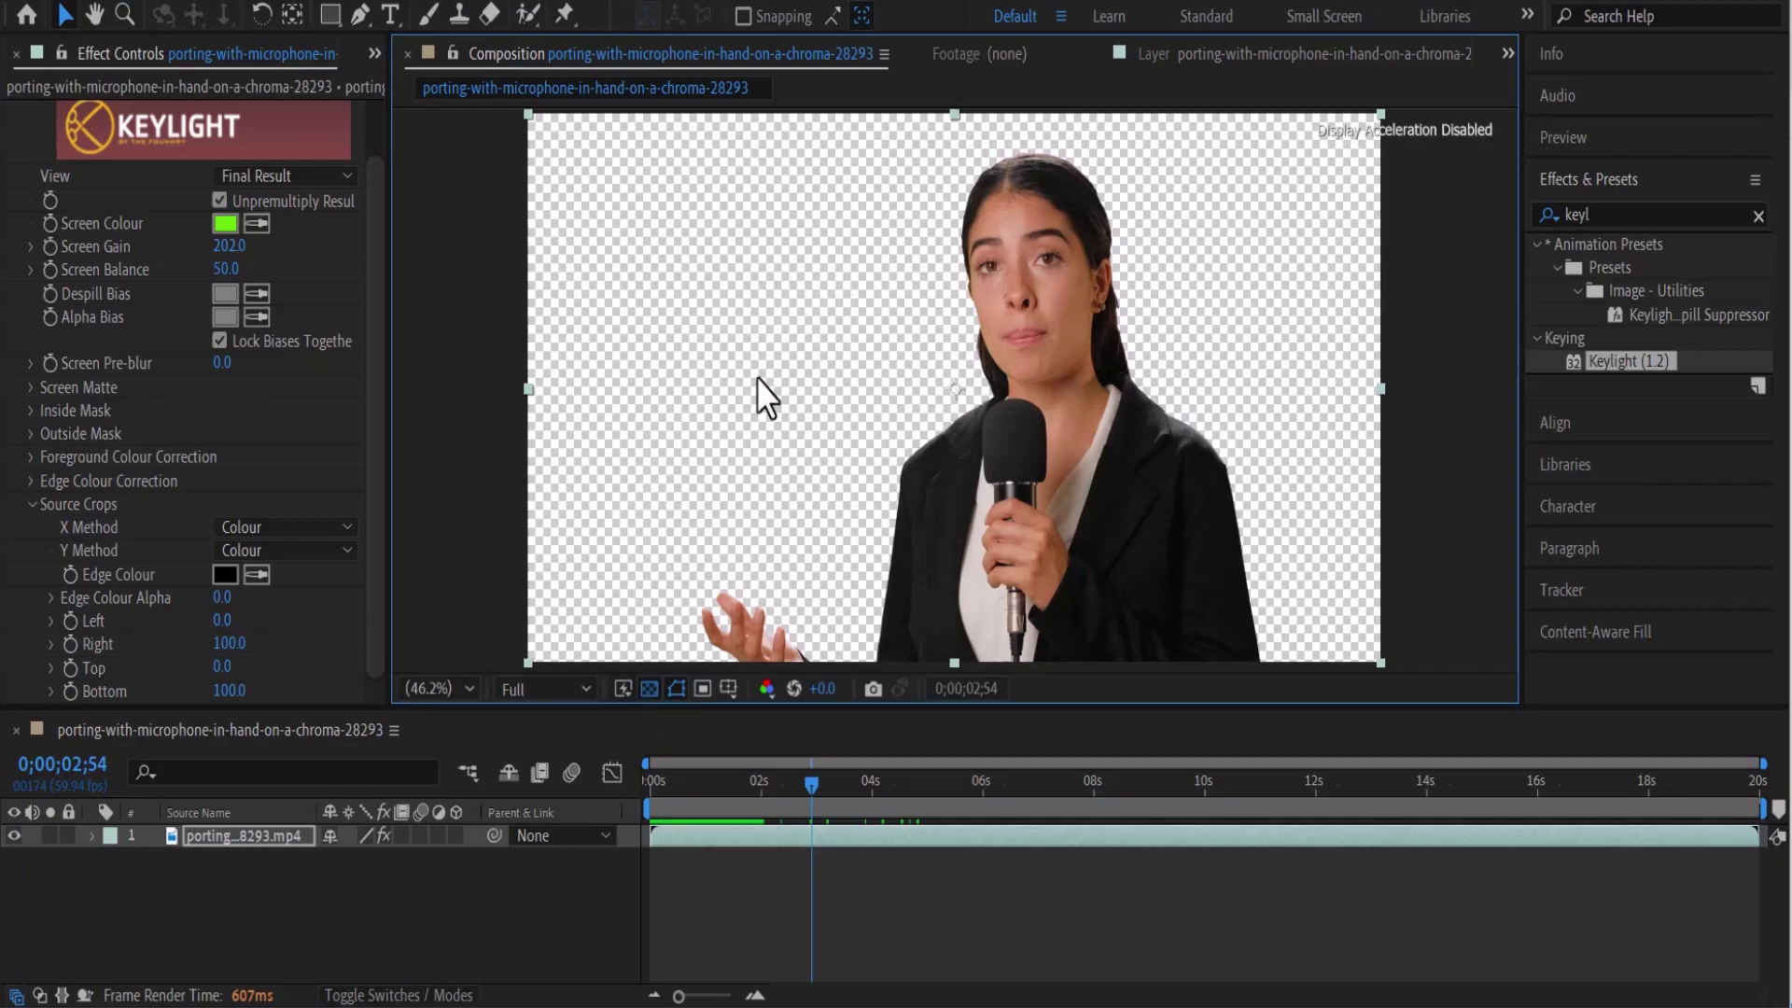
click(648, 691)
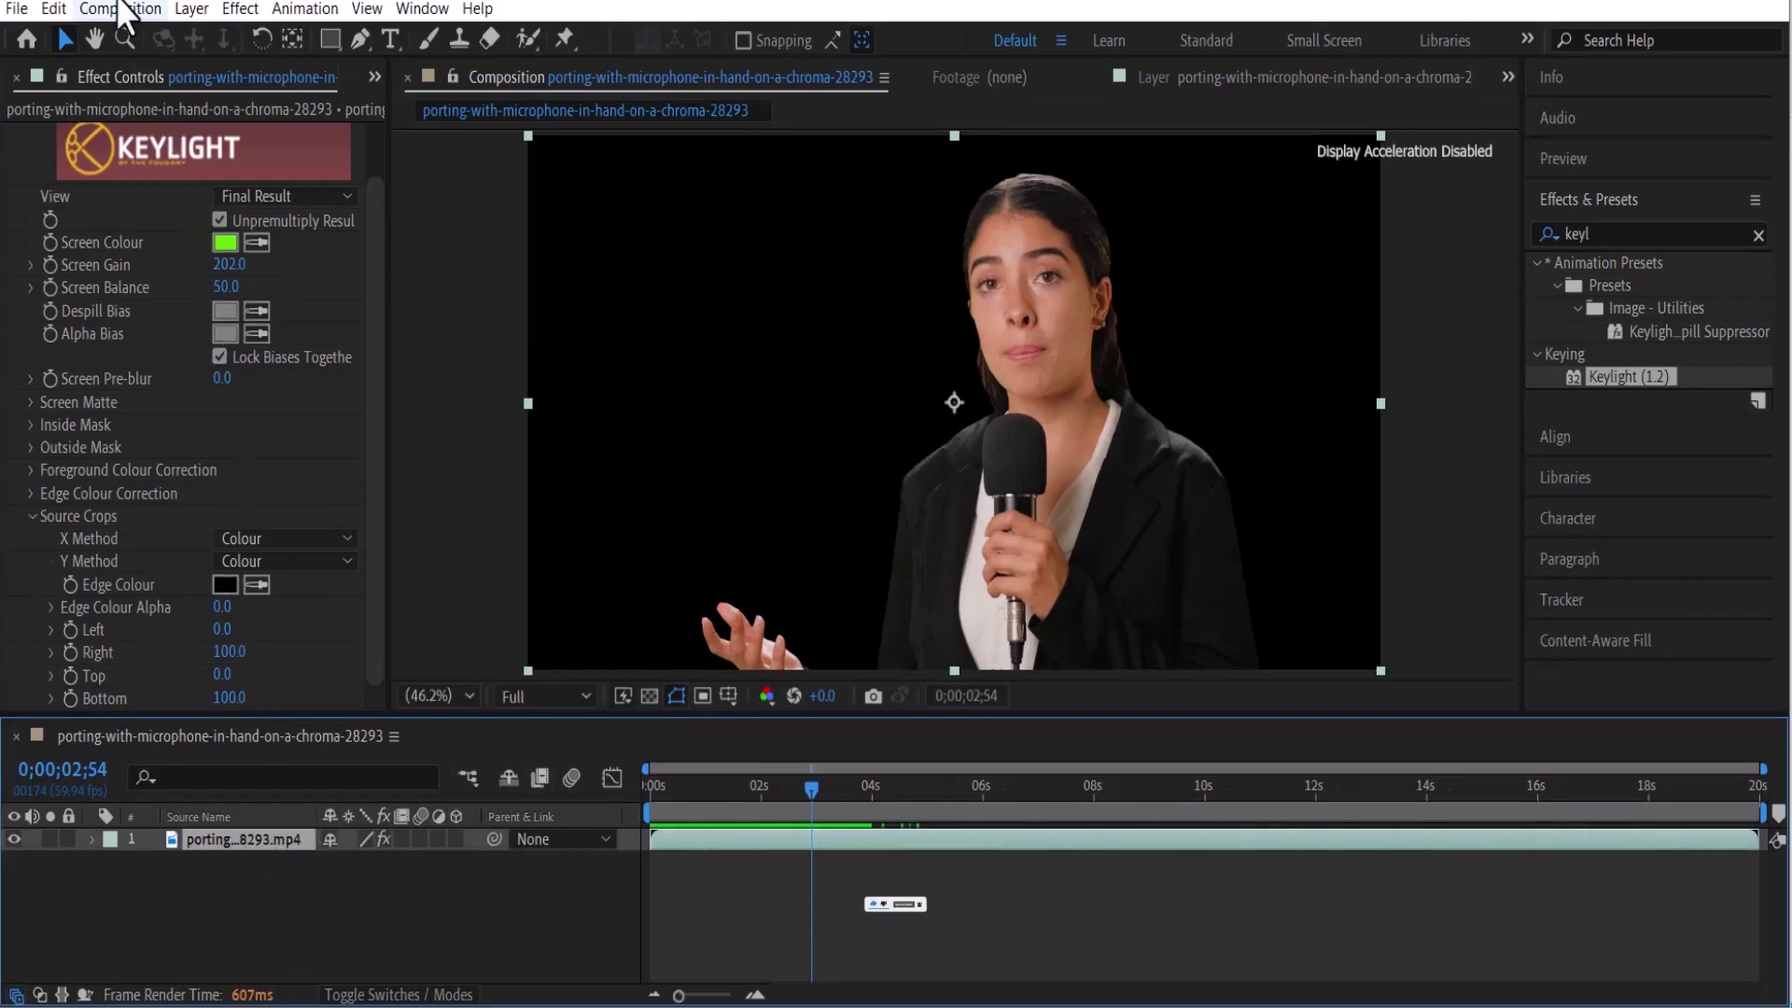
Add the keyed reporter composition to the Render Queue and confirm its Best Settings render settings.
click(119, 11)
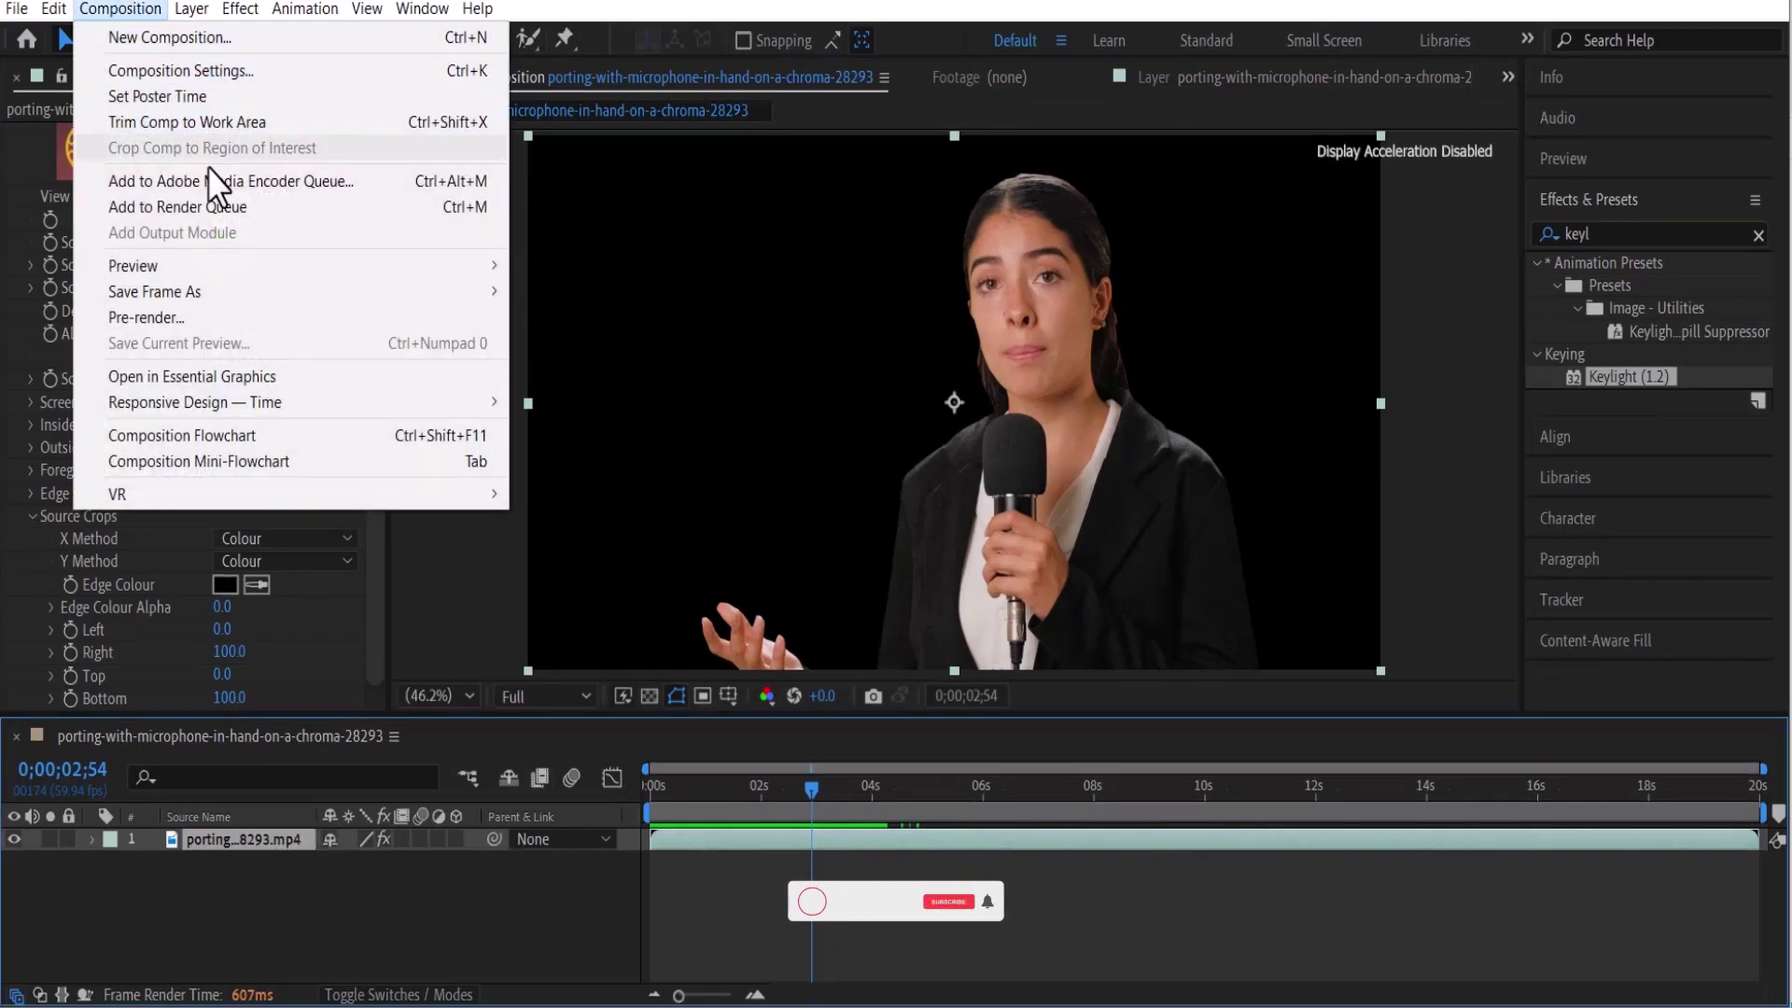
click(258, 209)
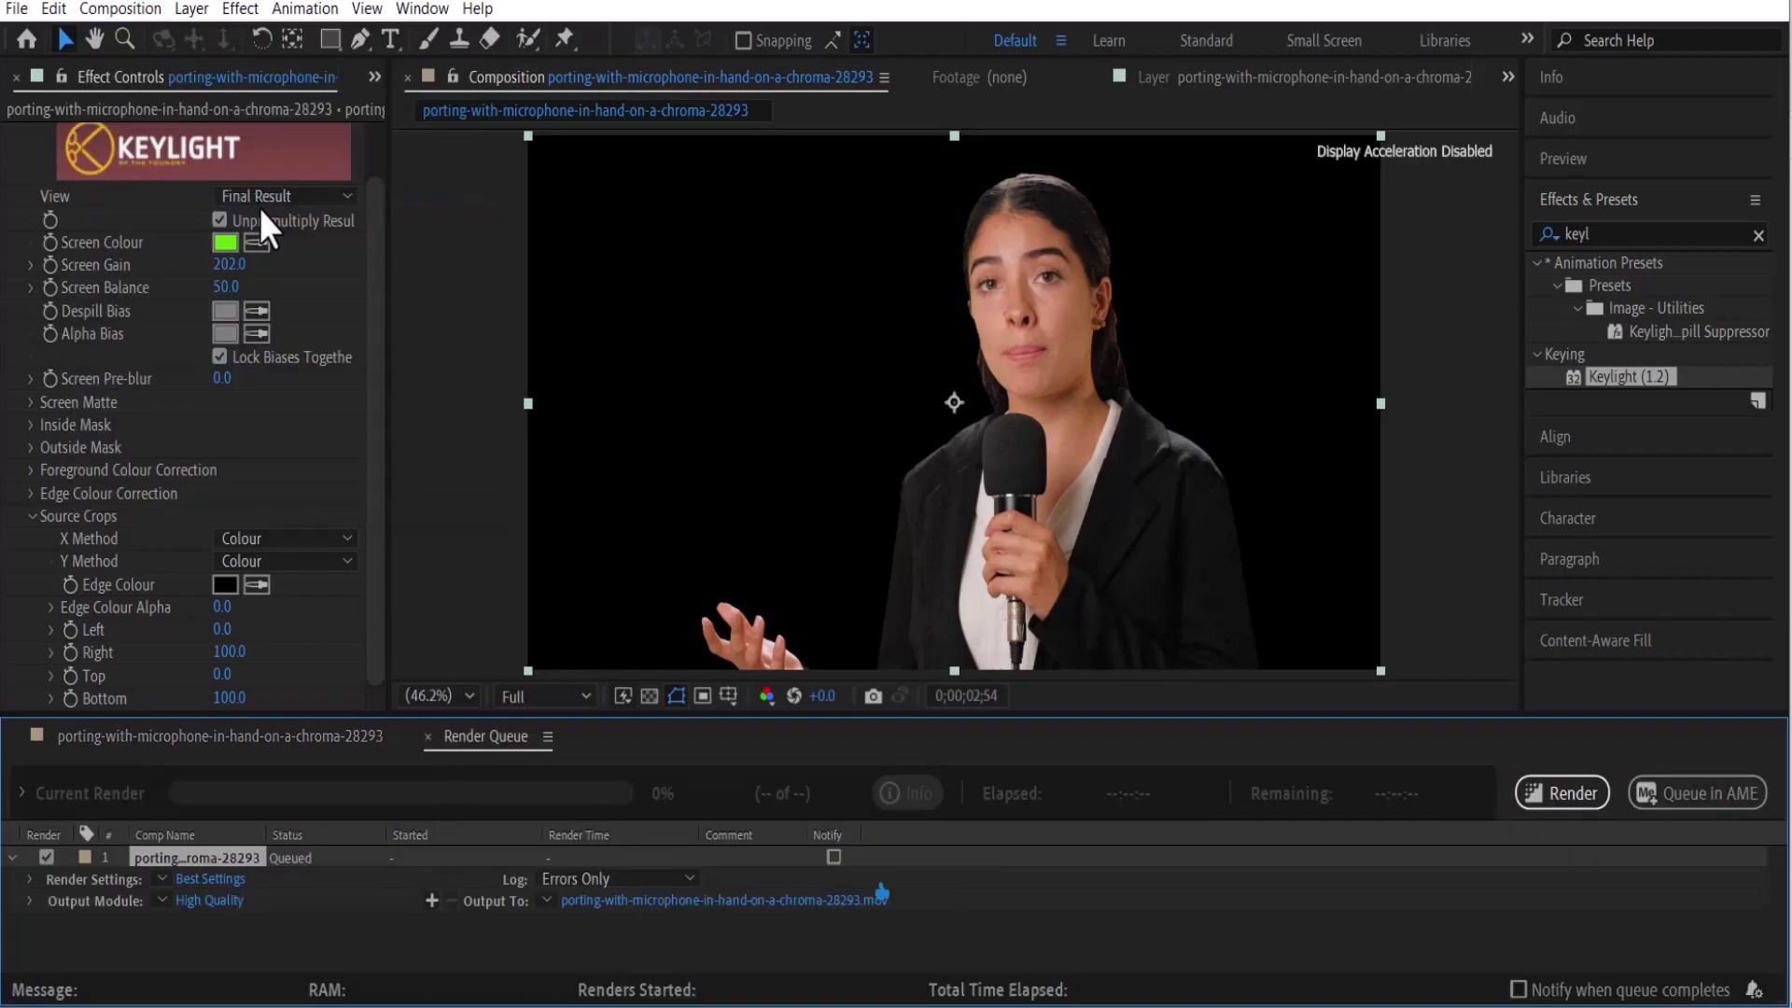
click(190, 878)
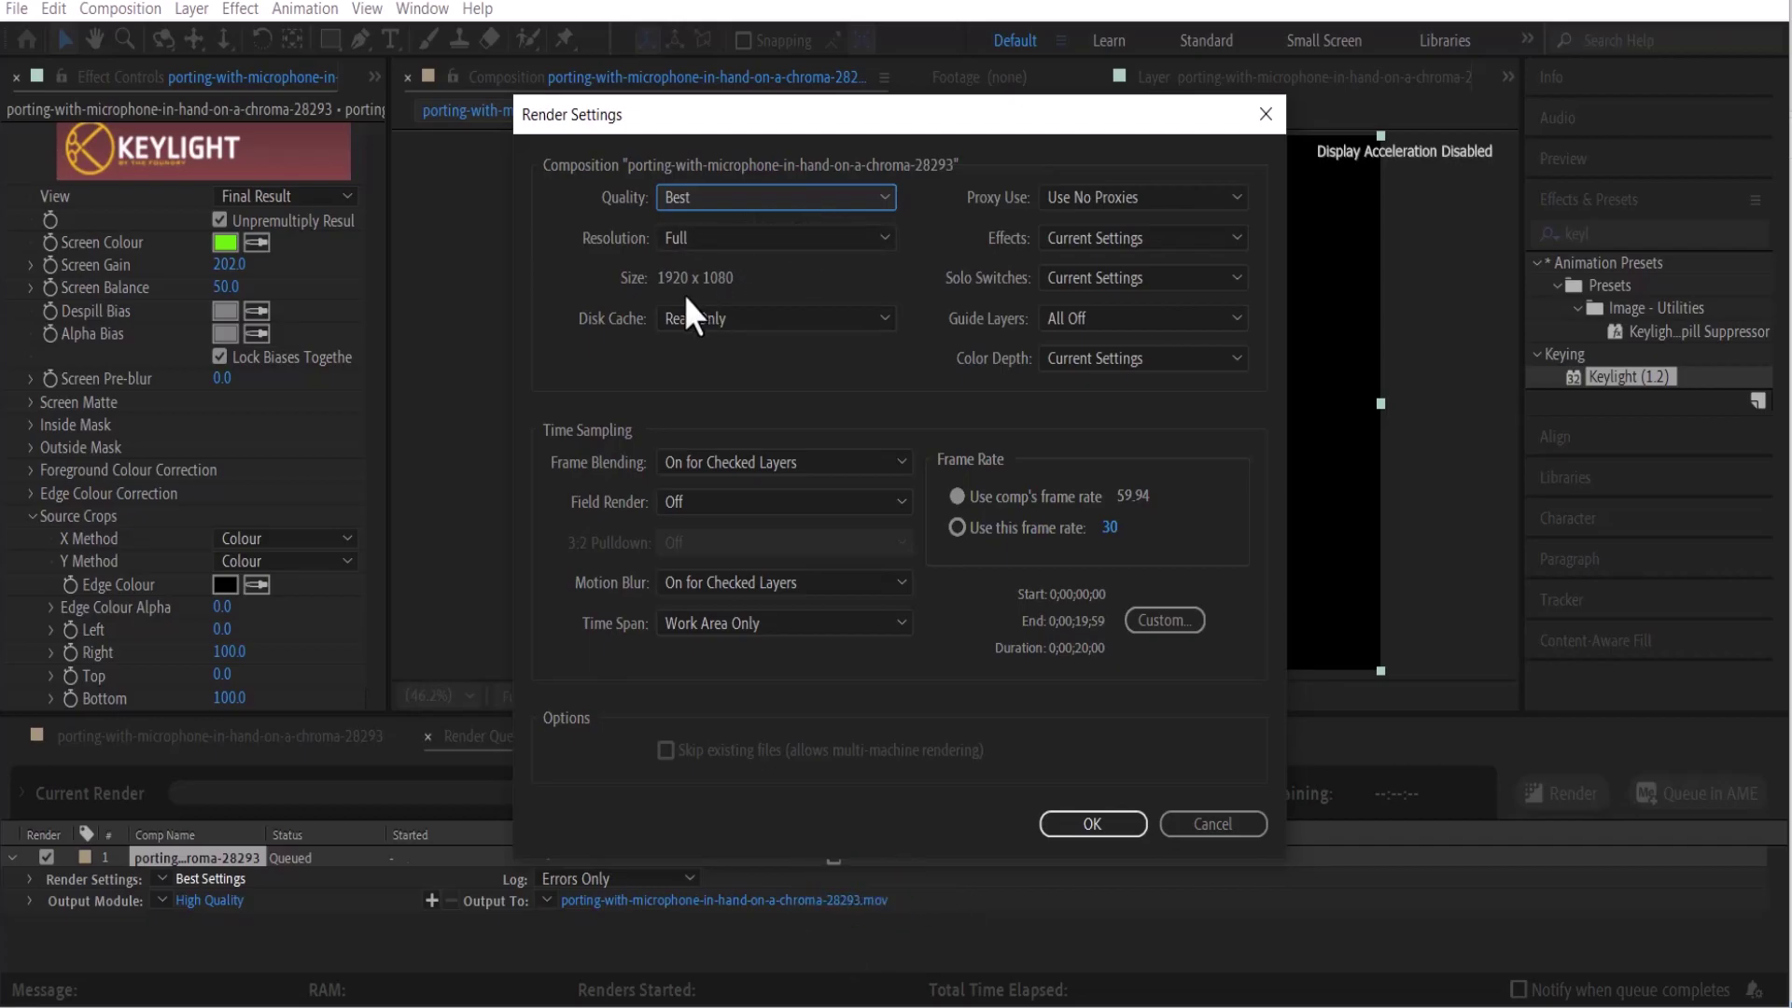
click(1102, 833)
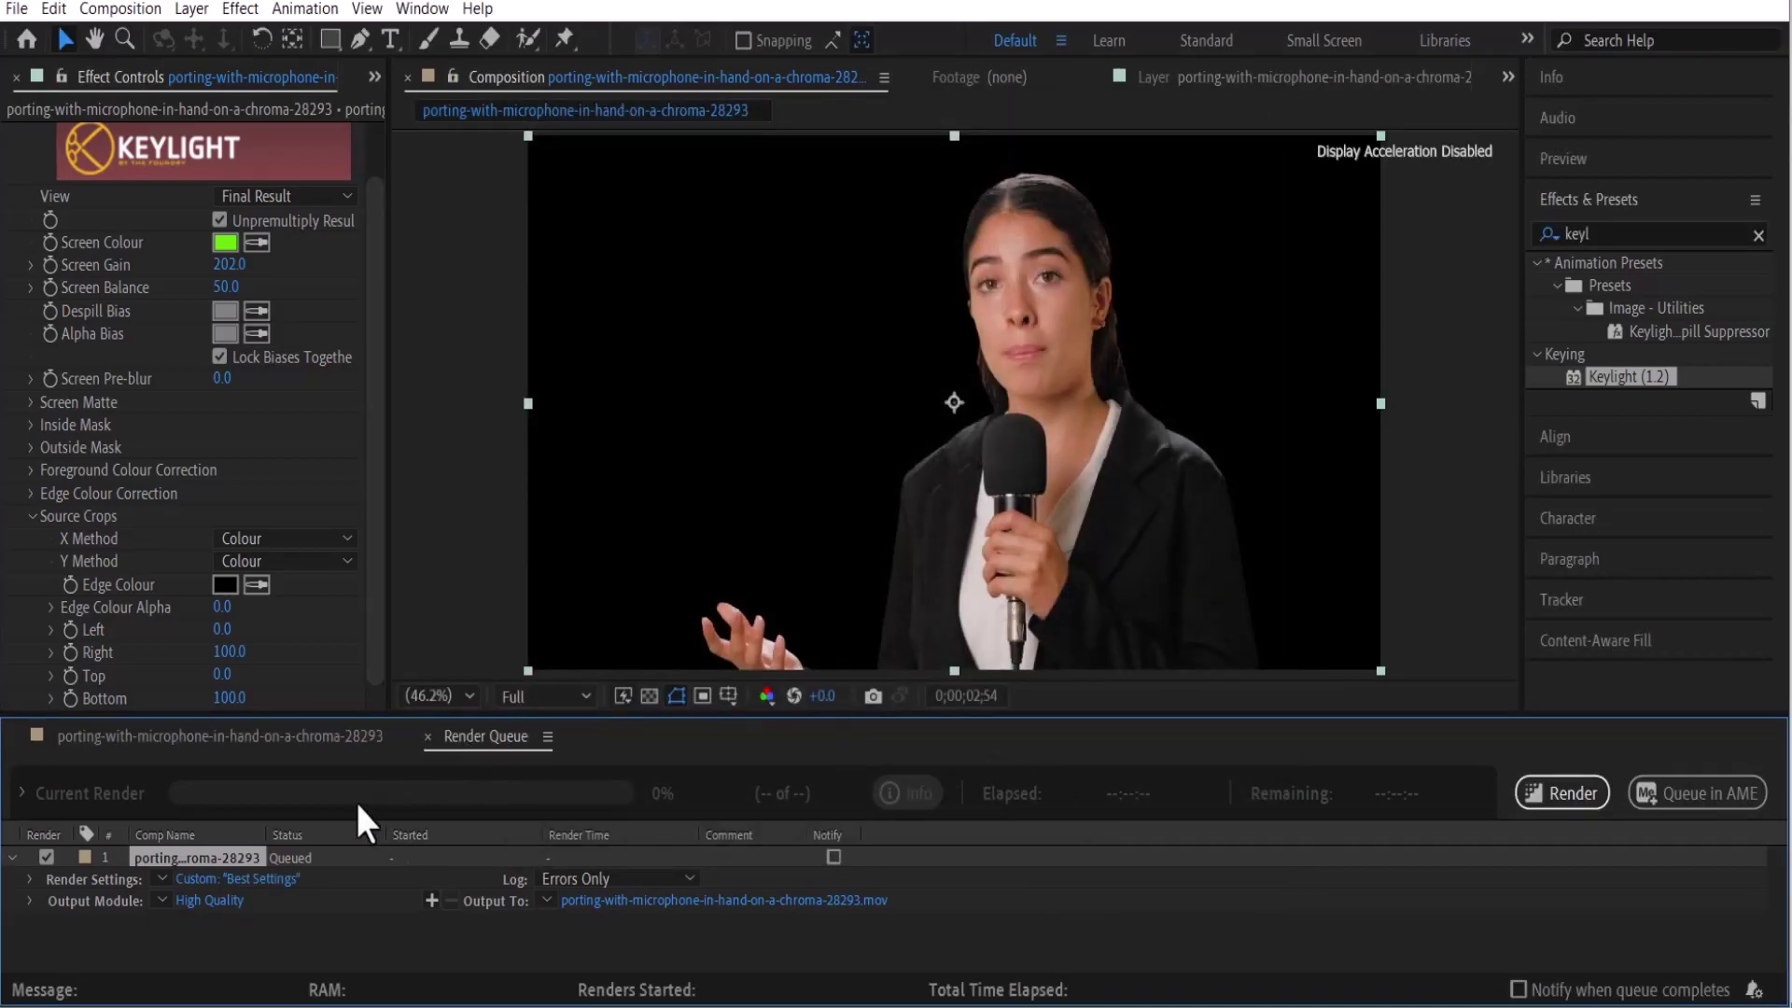
Set the output module to QuickTime with video output enabled and RGB + Alpha channels.
click(221, 903)
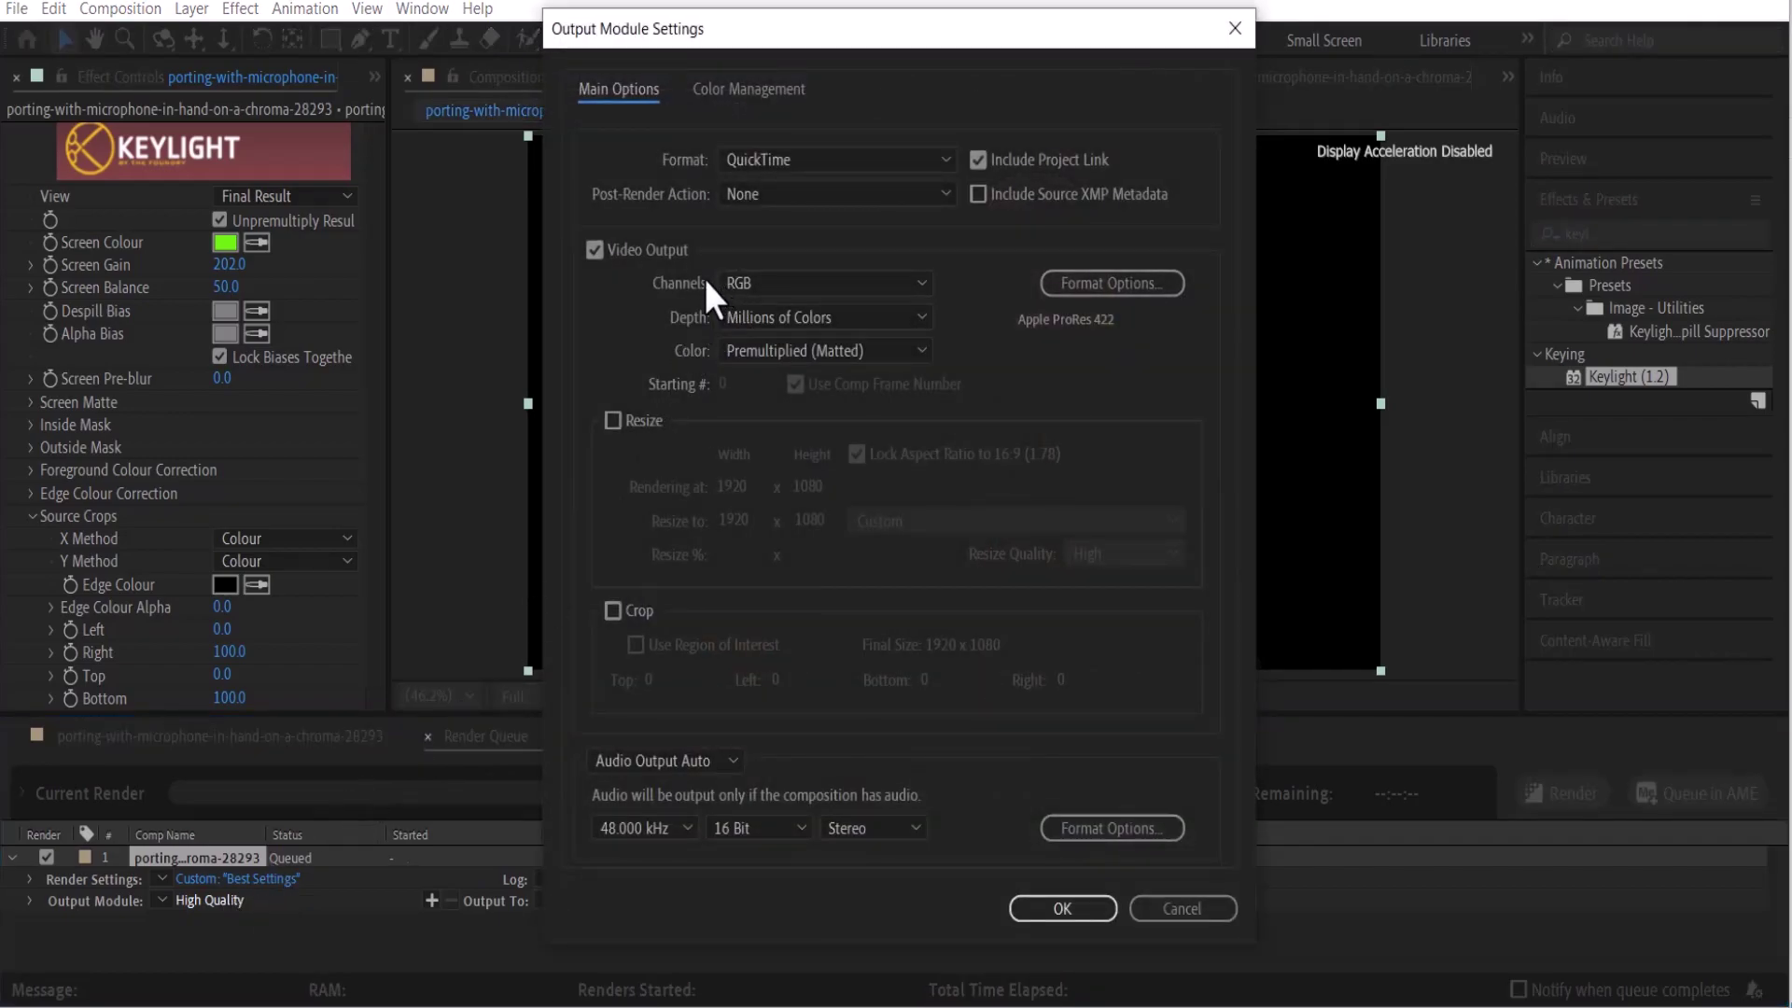
click(752, 282)
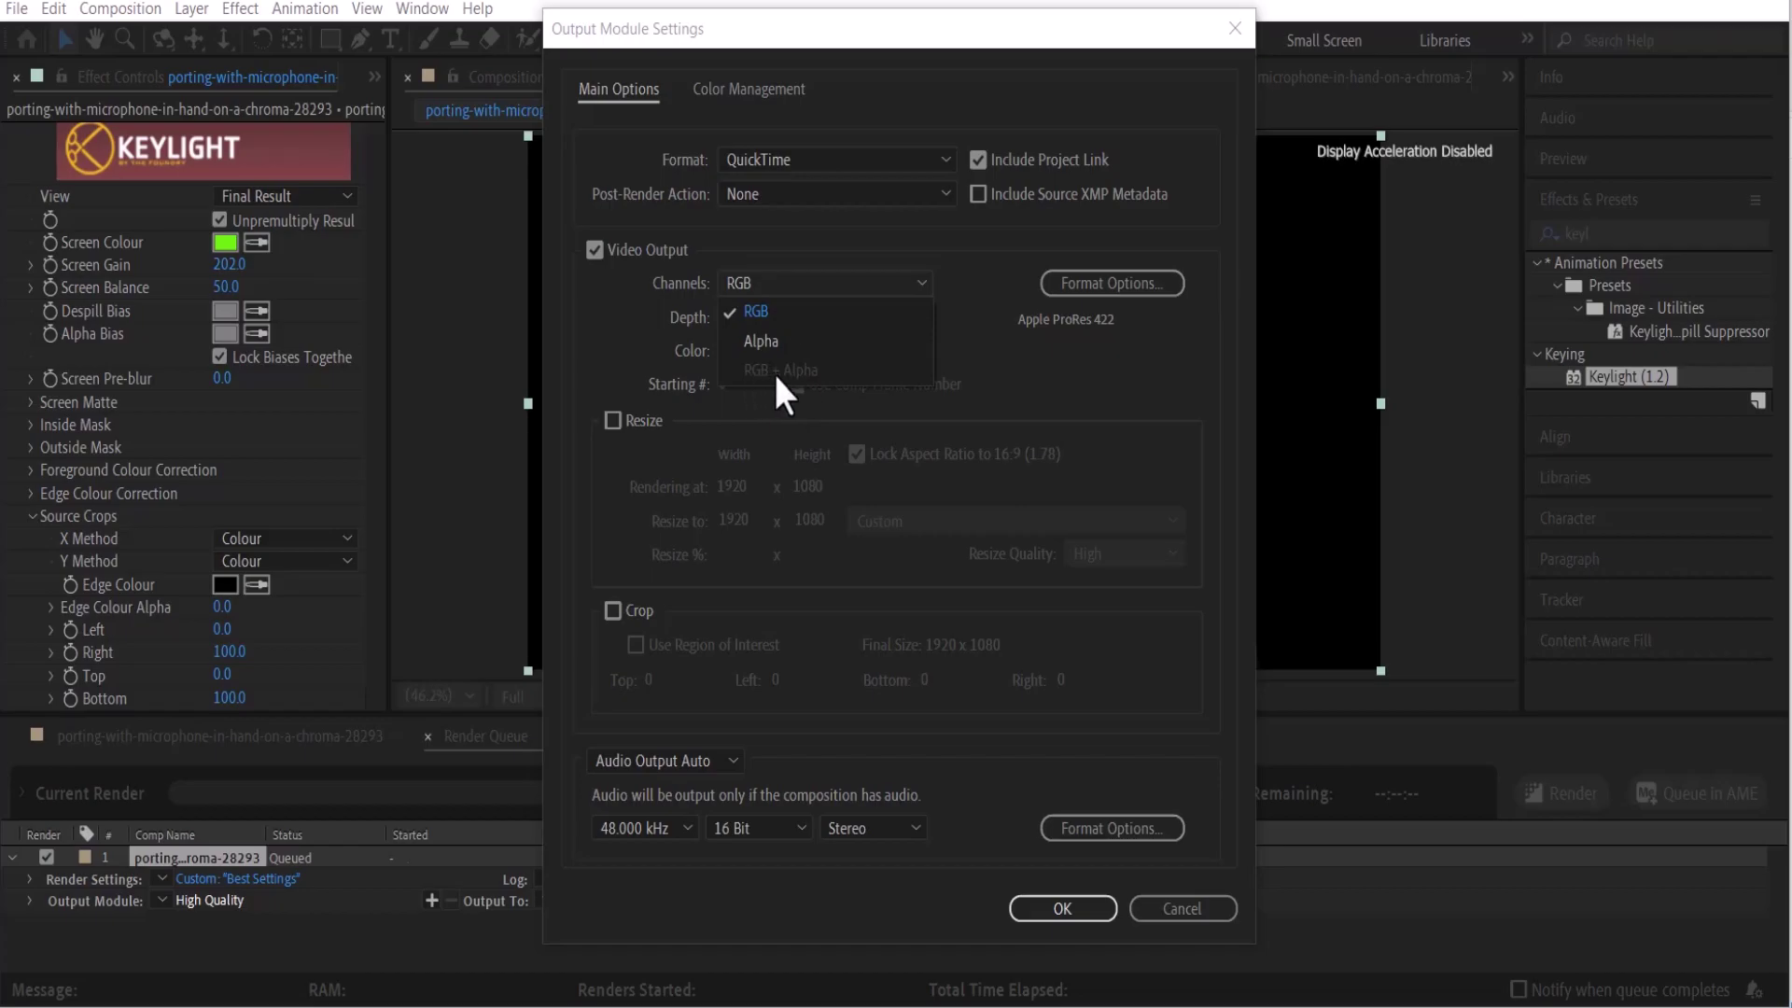
click(756, 160)
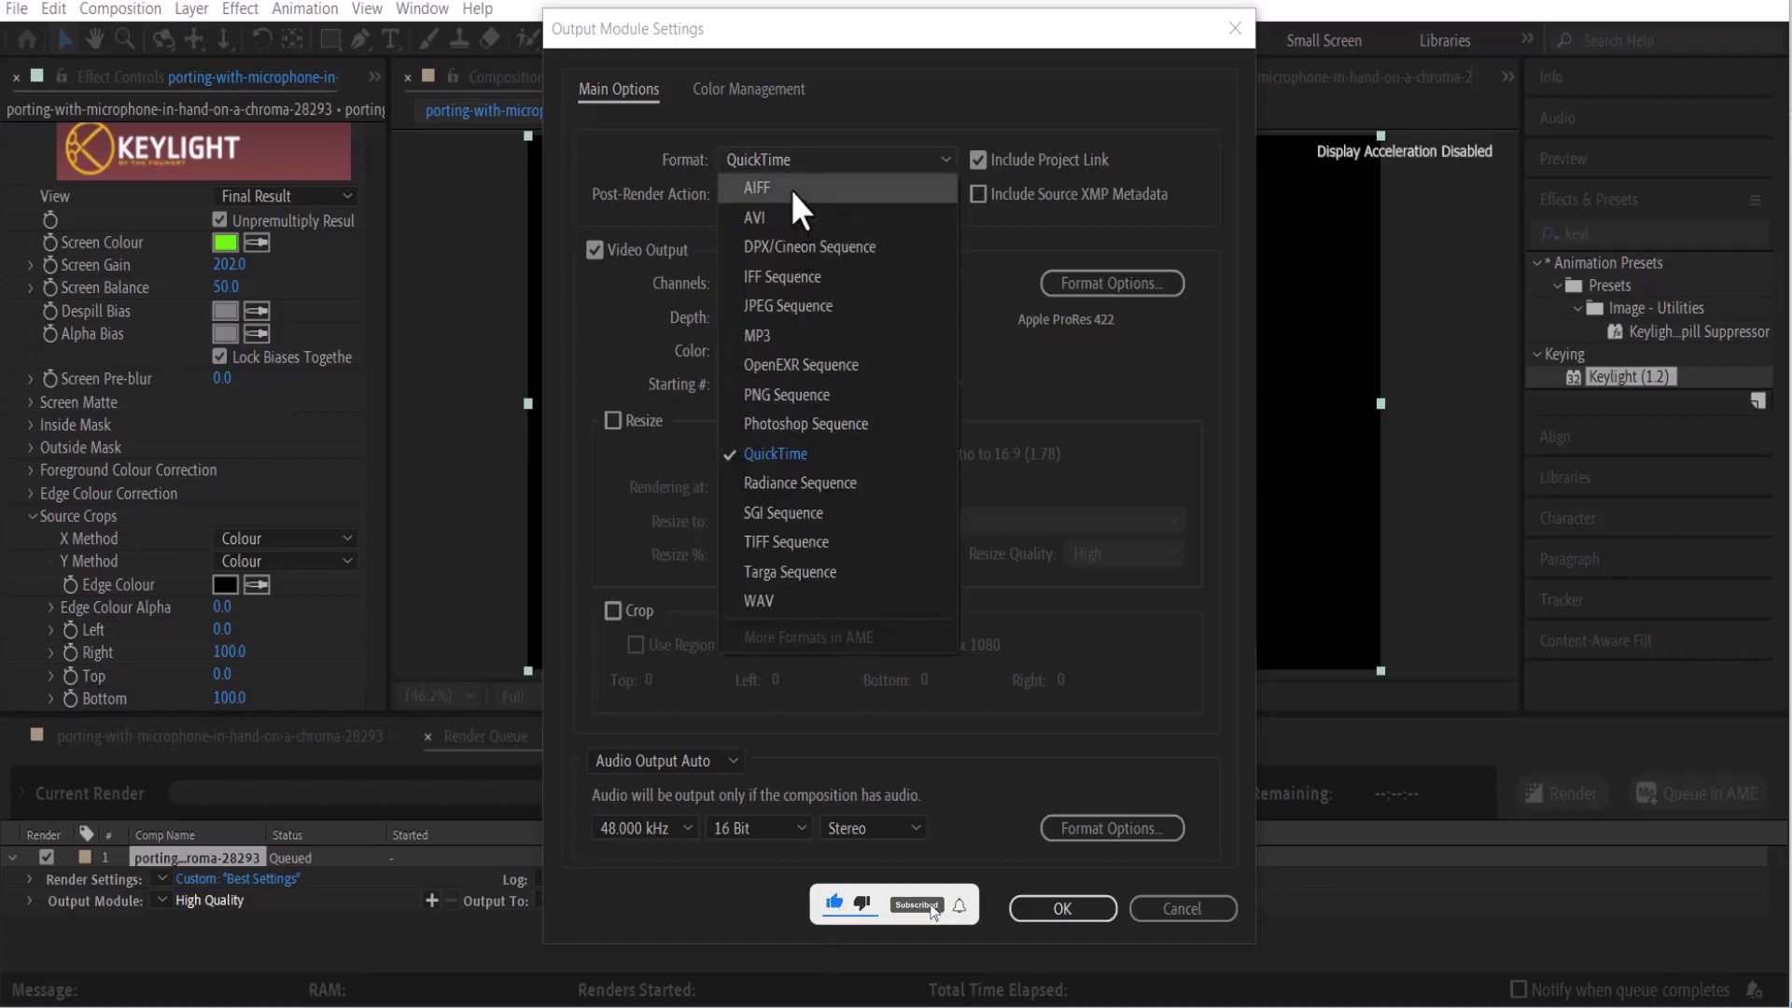
click(791, 189)
click(791, 161)
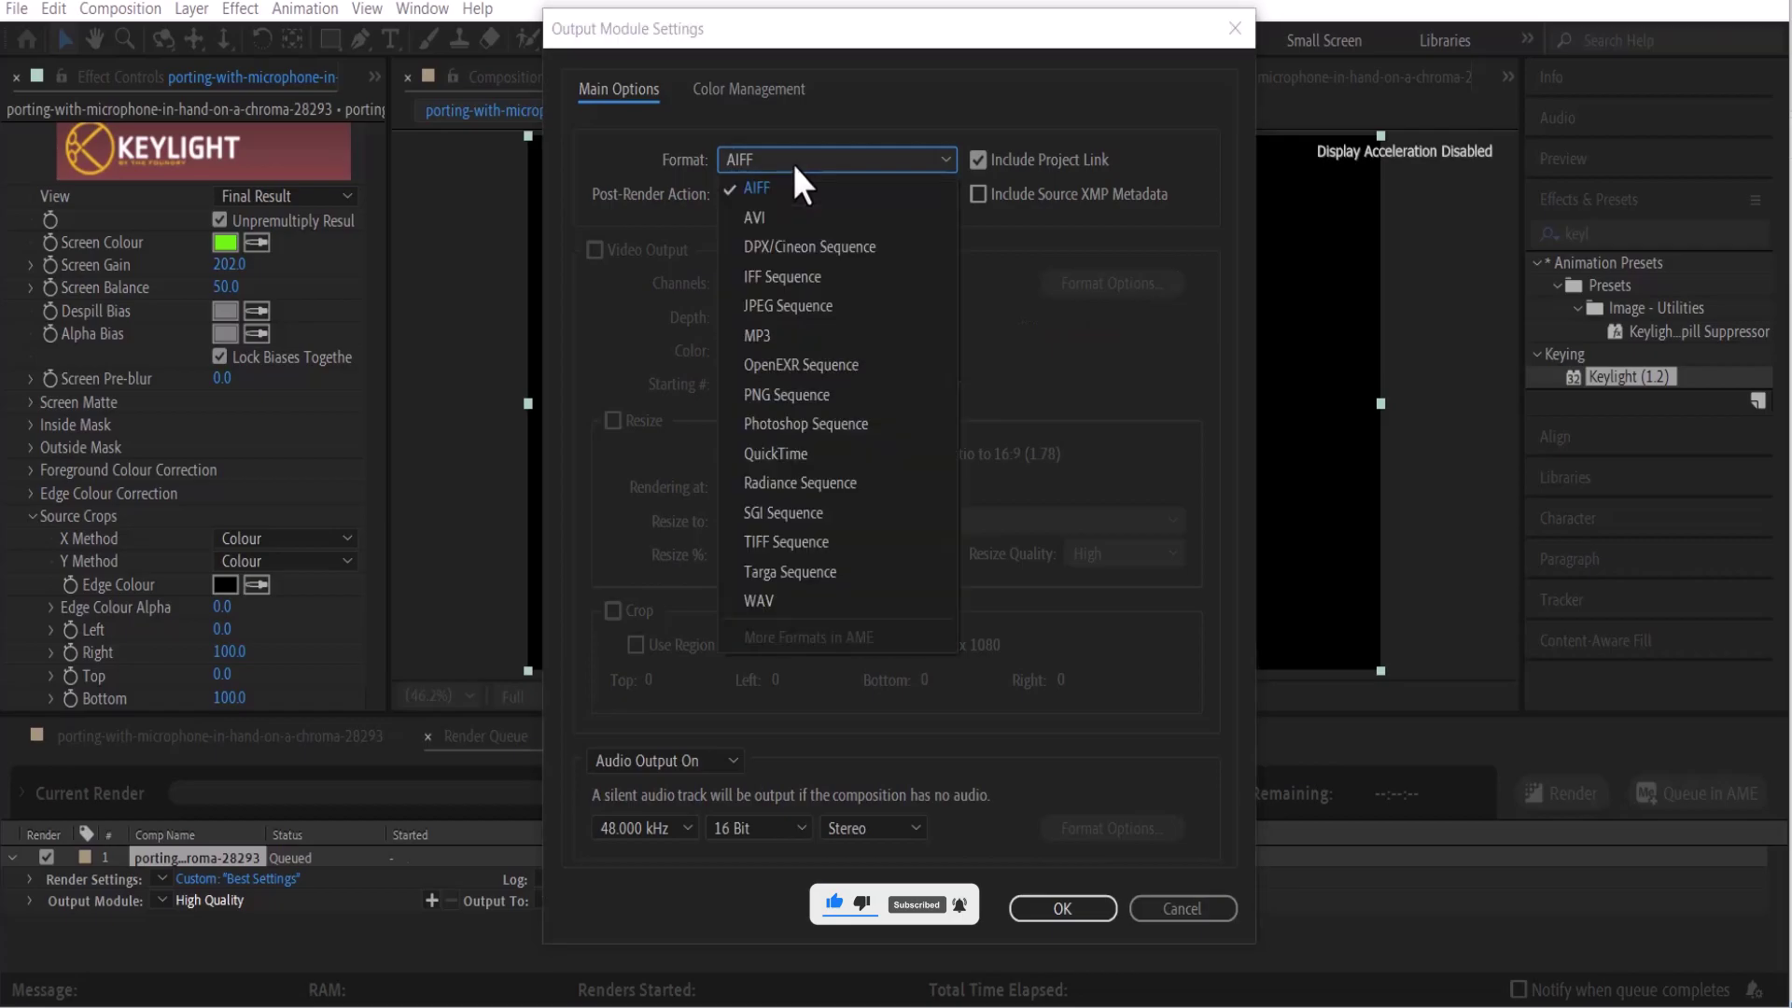
click(816, 453)
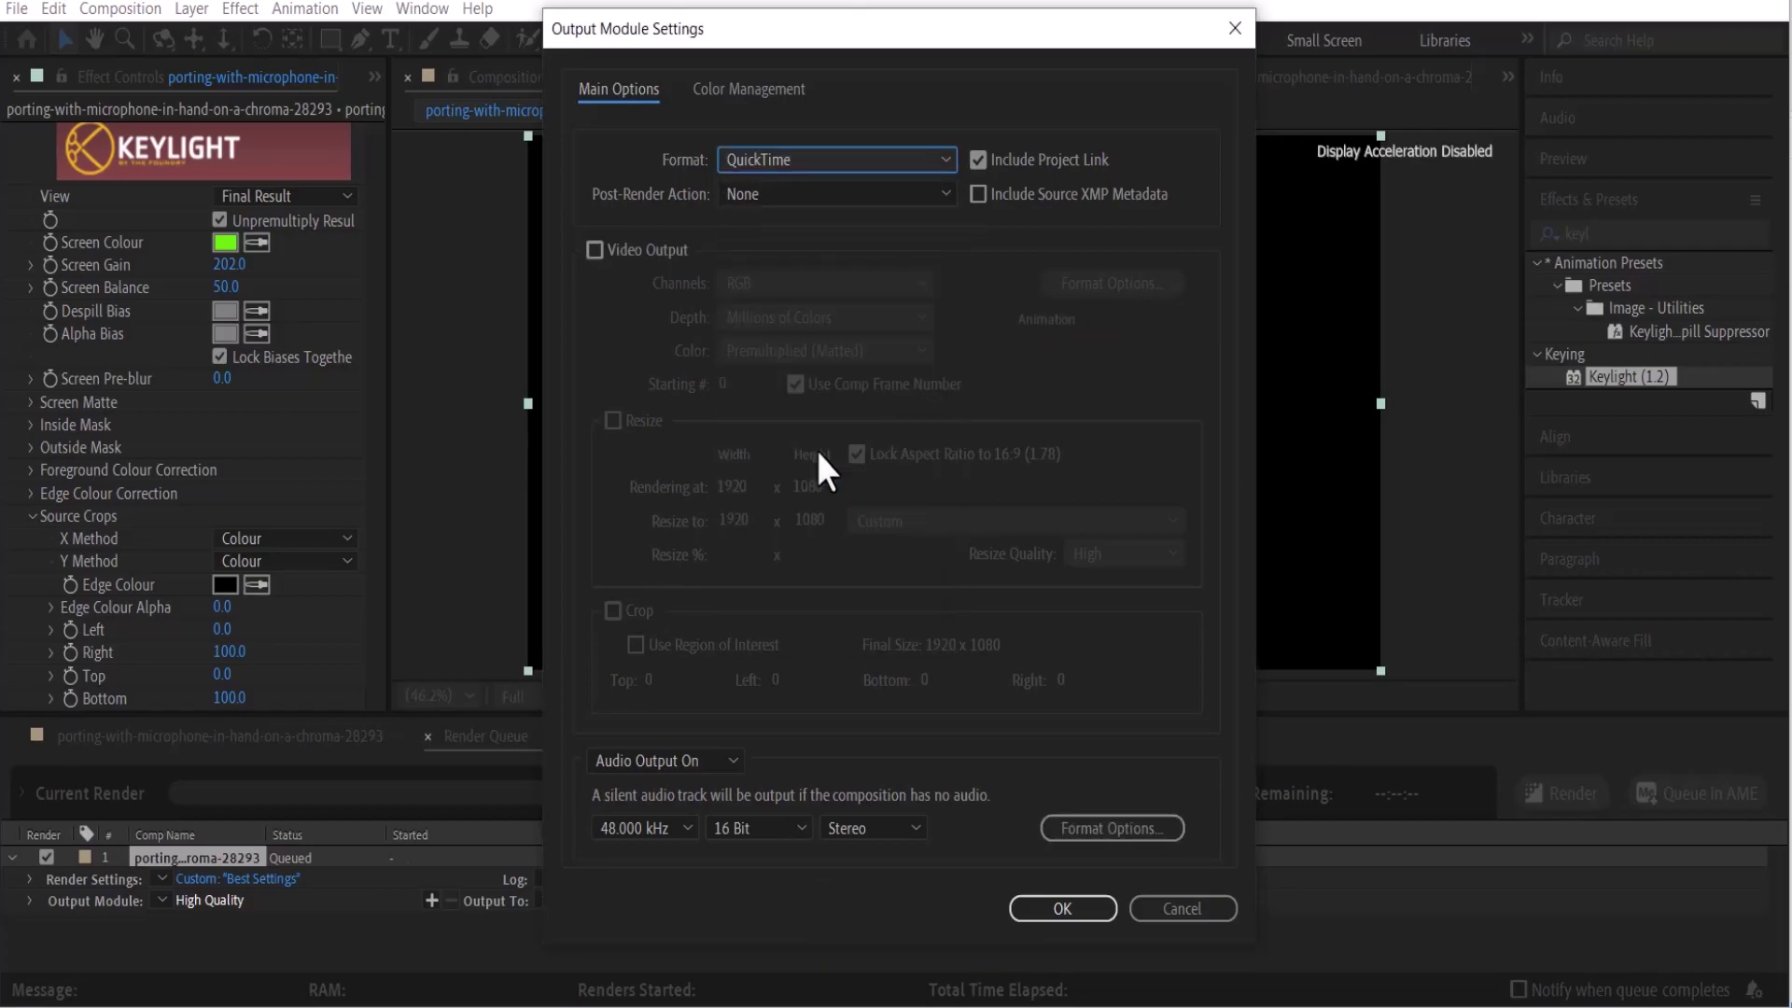
click(596, 249)
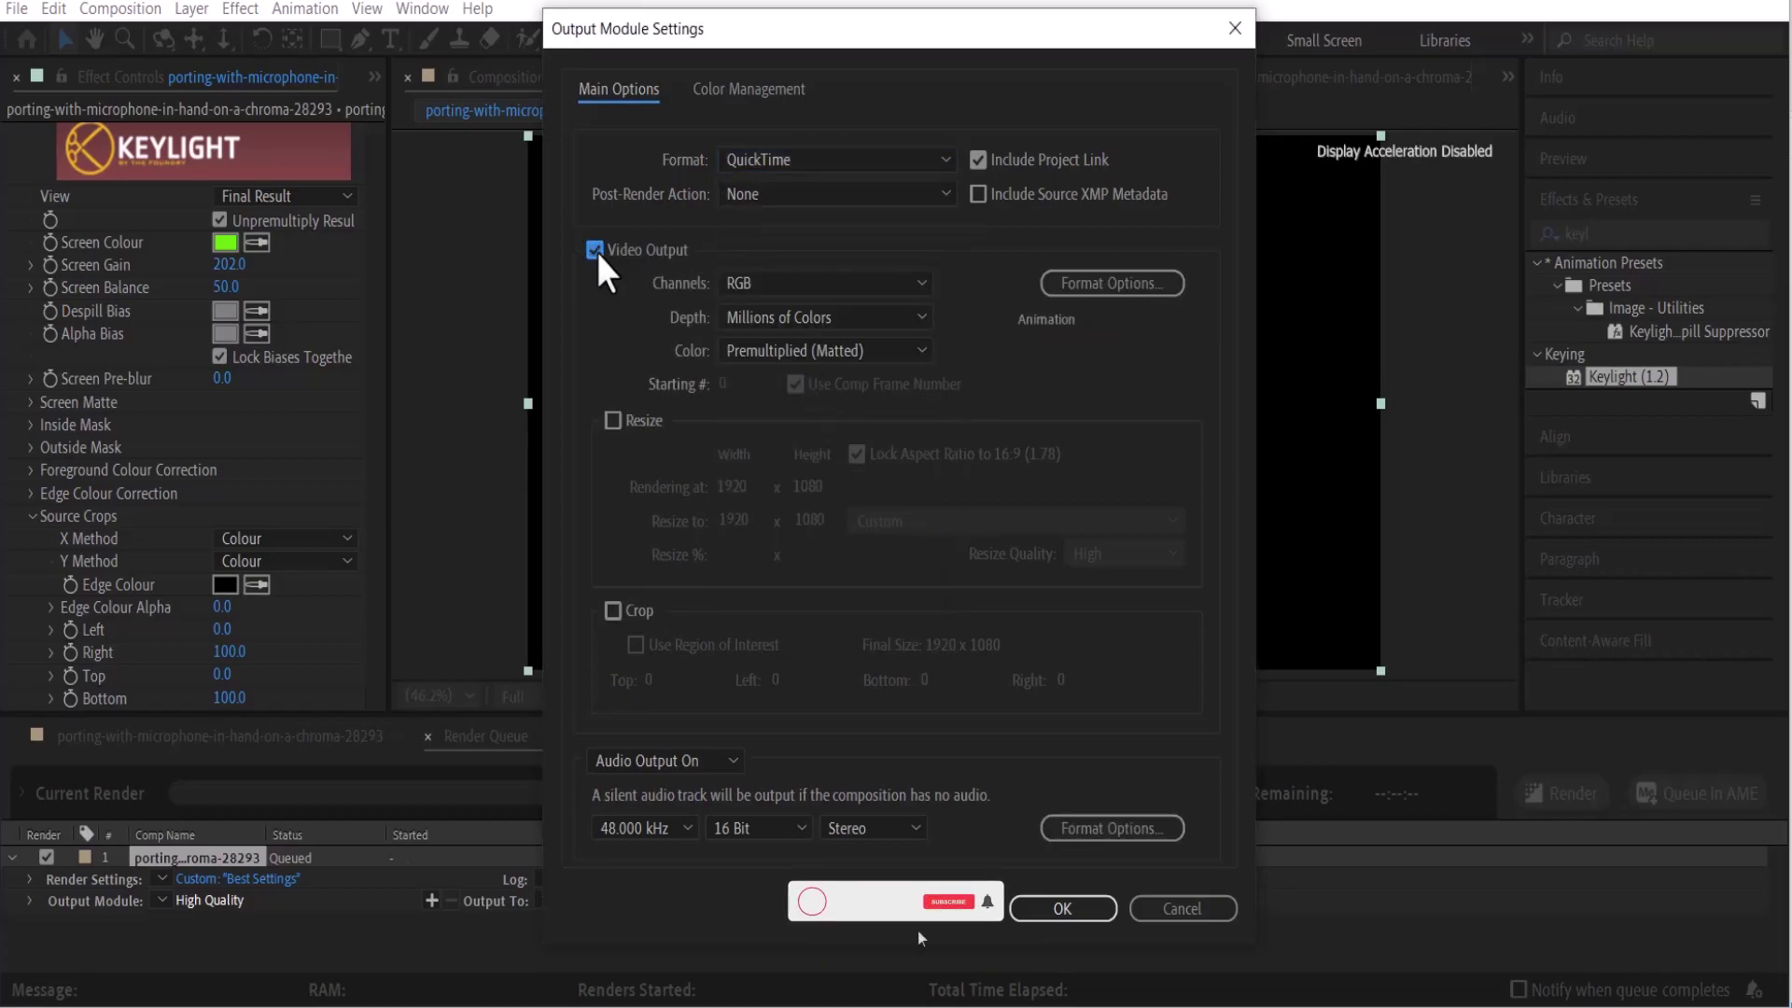
click(749, 281)
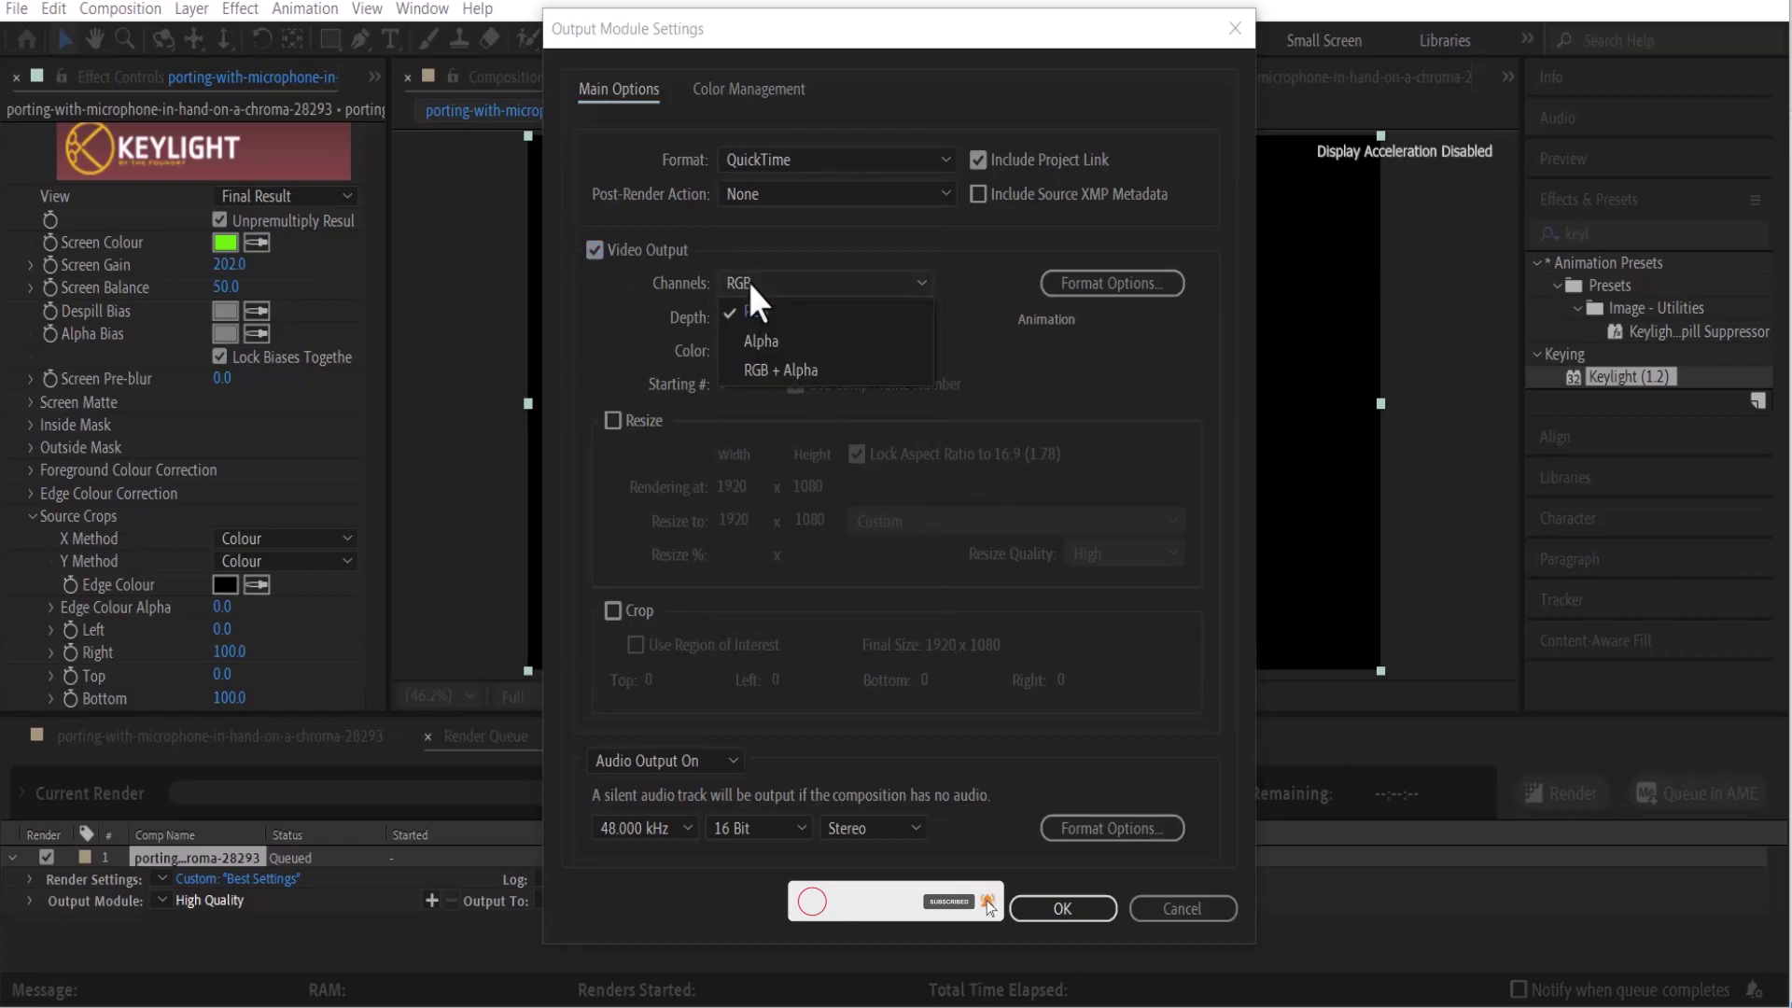
click(804, 371)
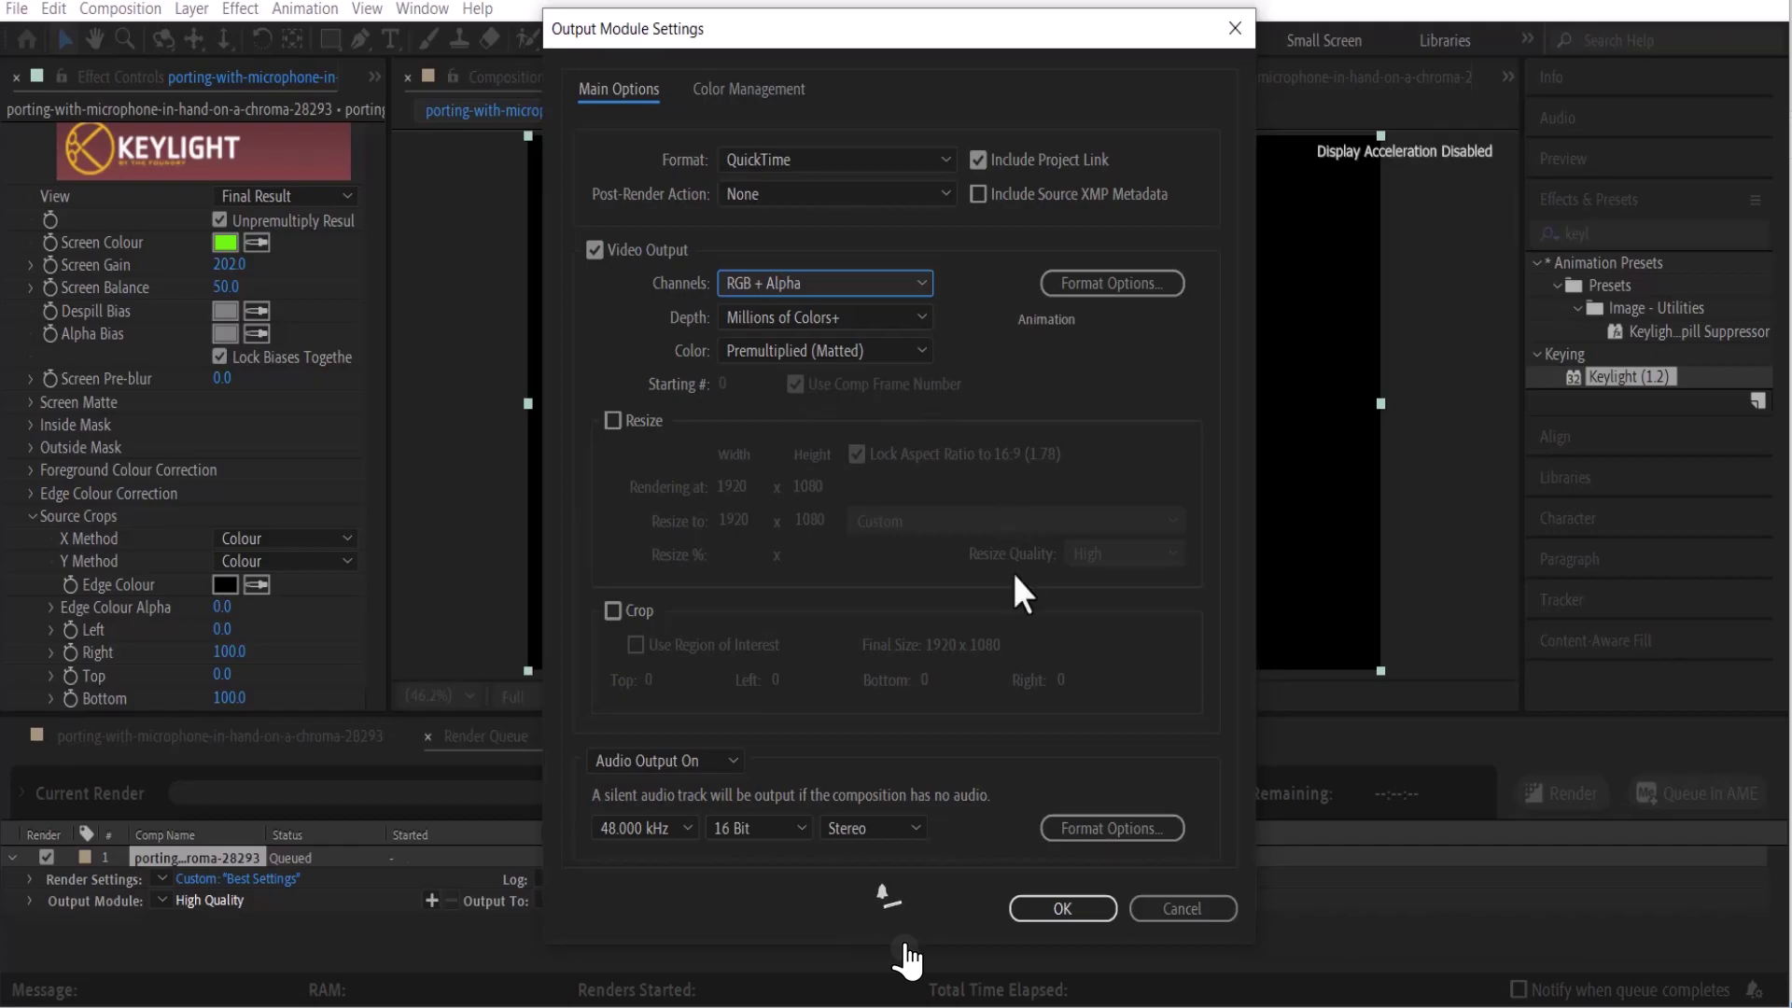
click(1067, 911)
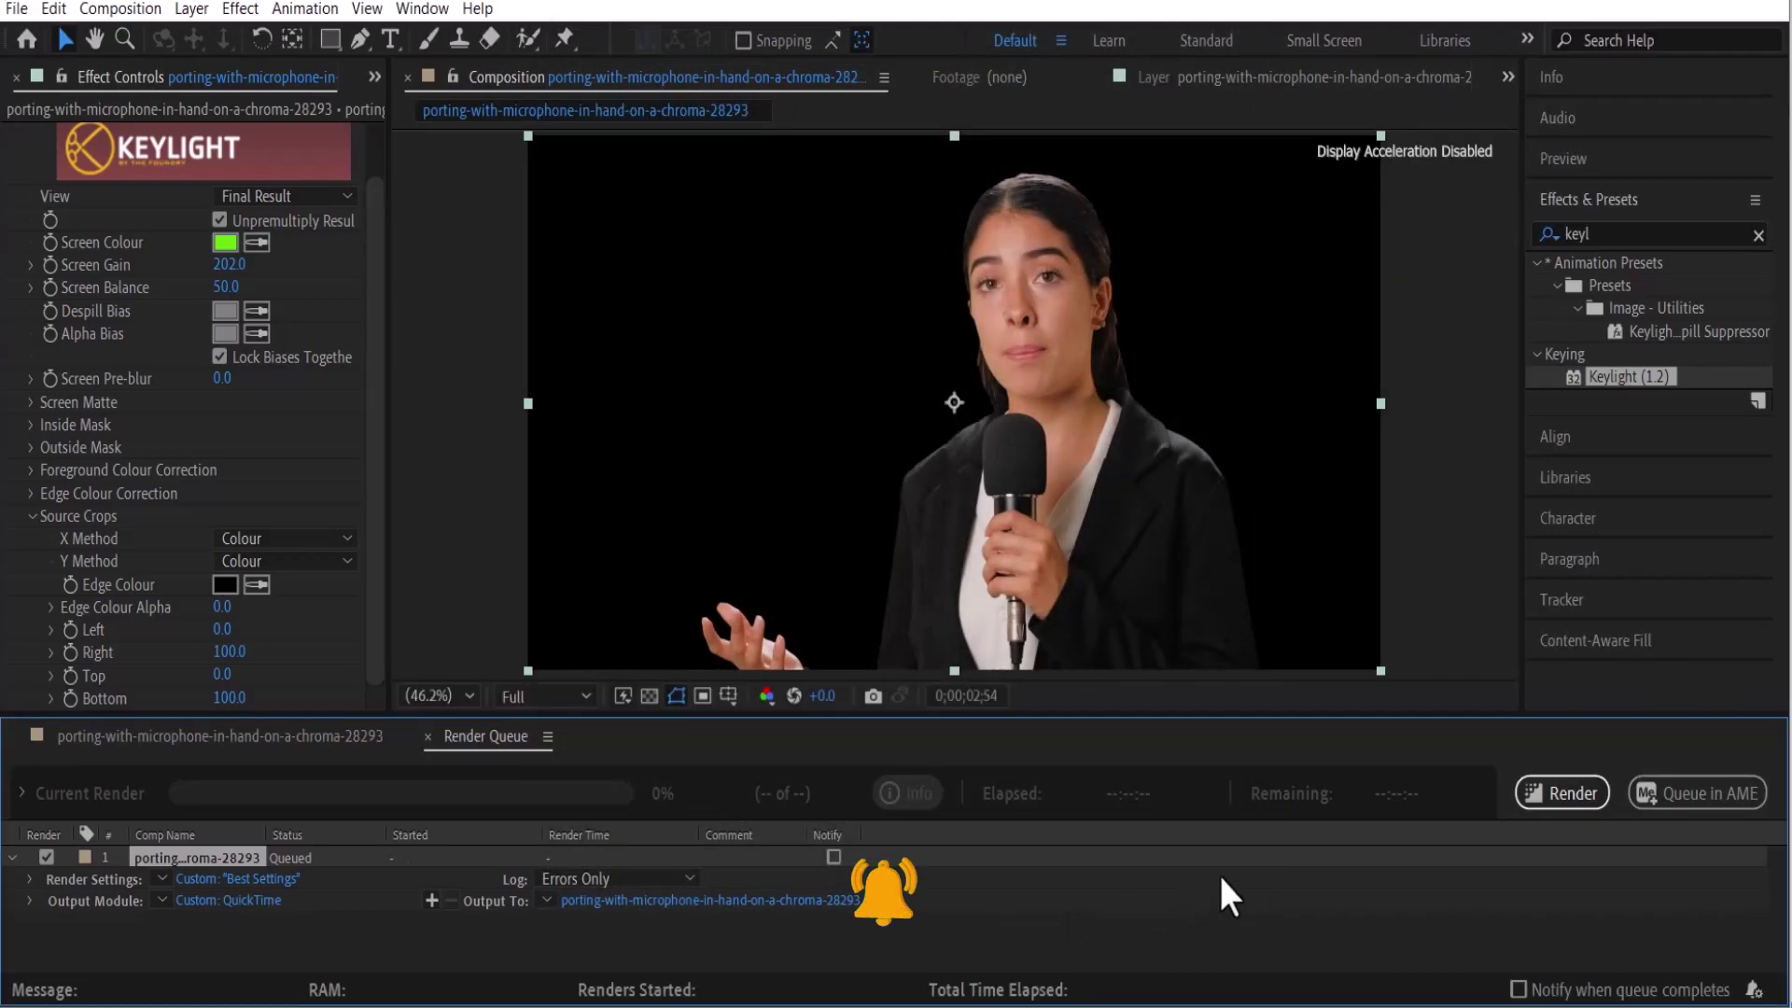
Name the output bg.mov on the Desktop and start the render.
click(753, 905)
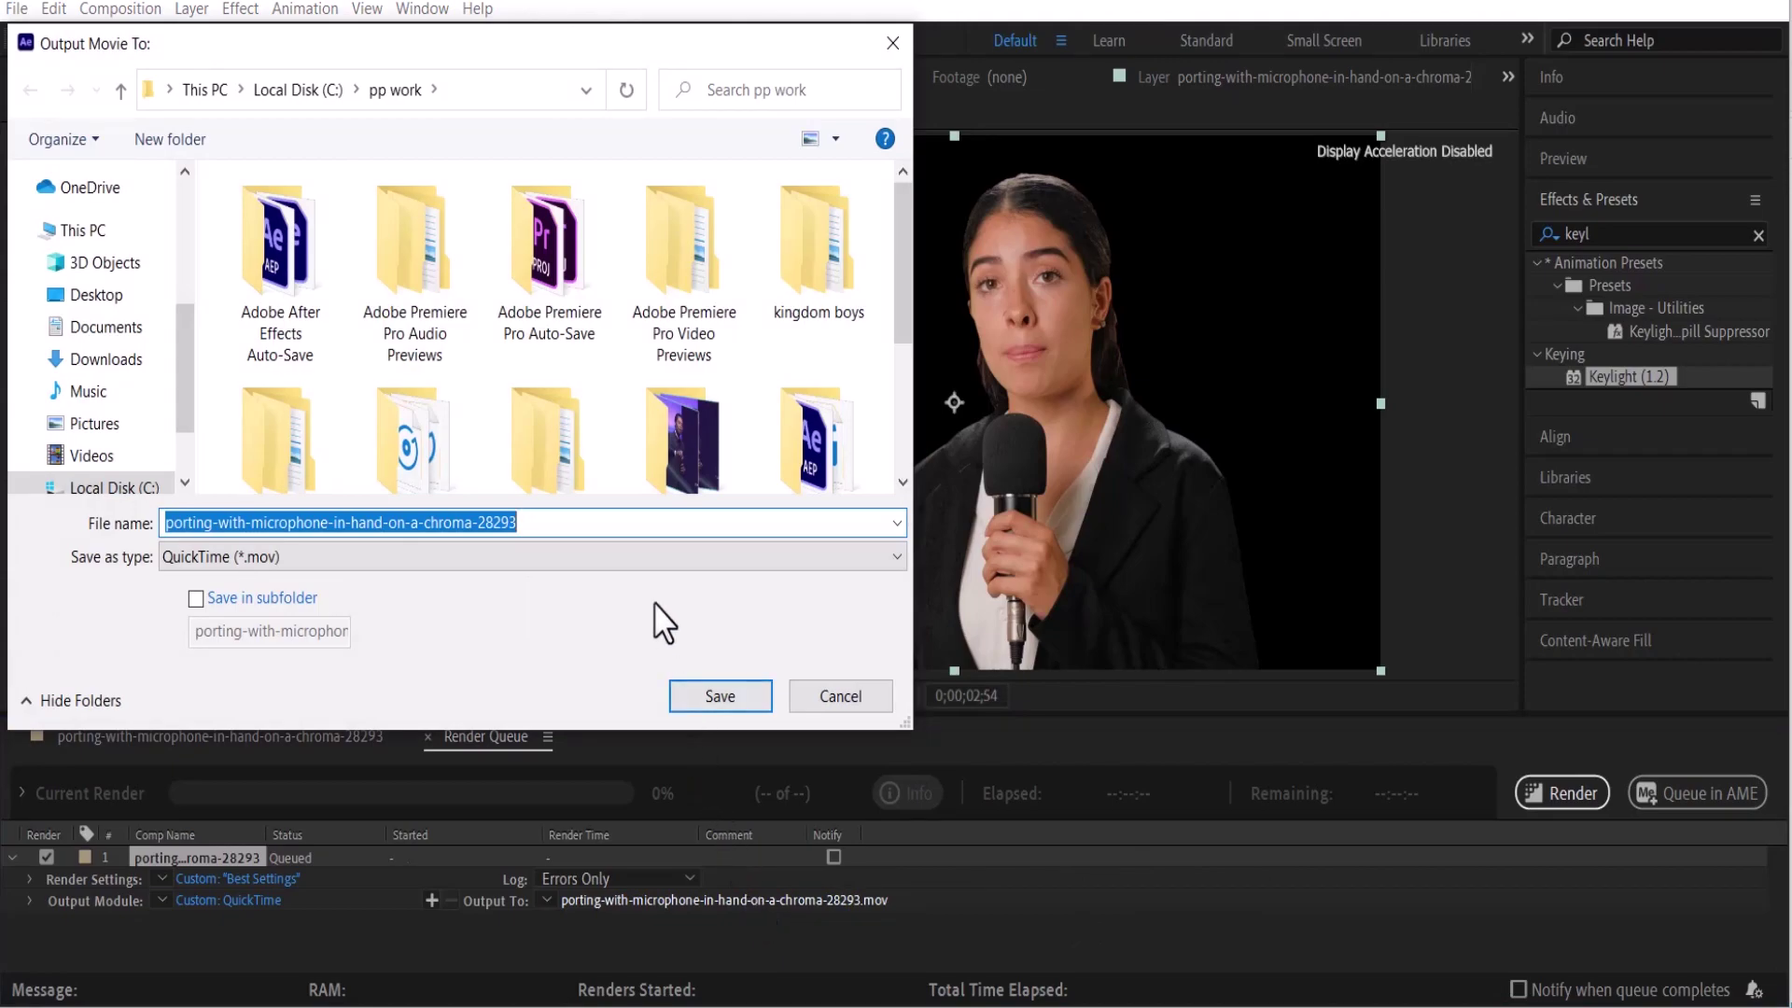
click(112, 296)
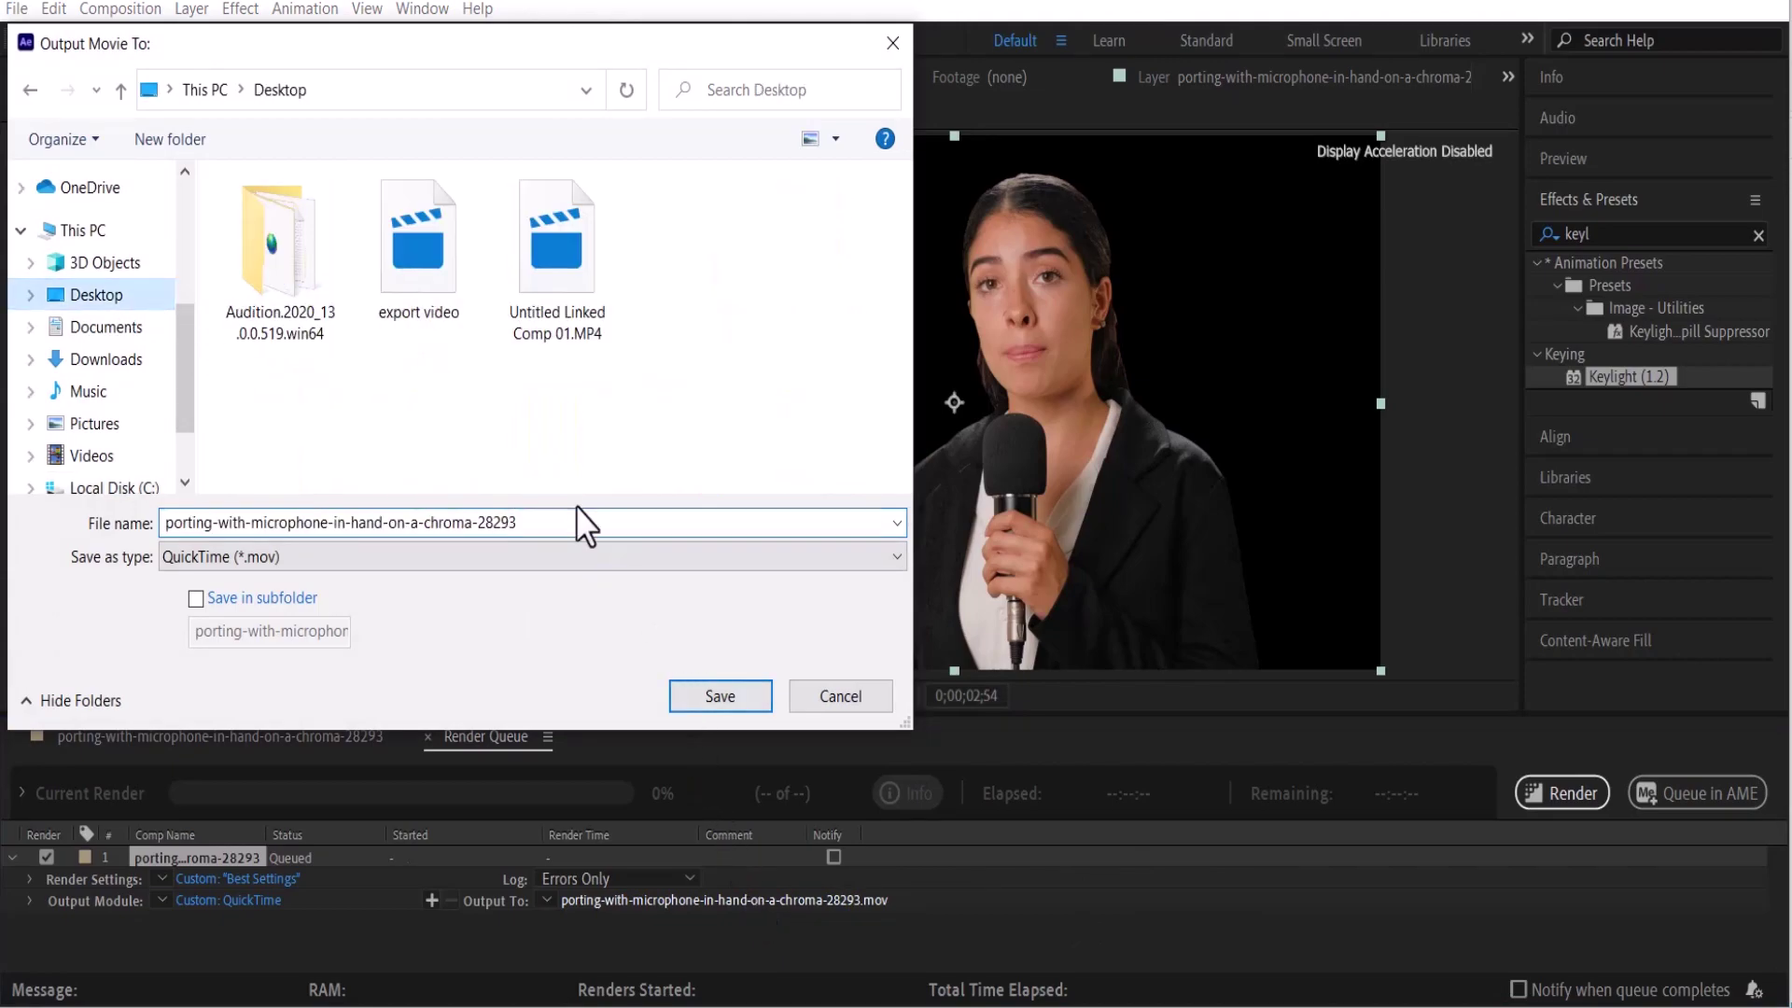
text(bg)
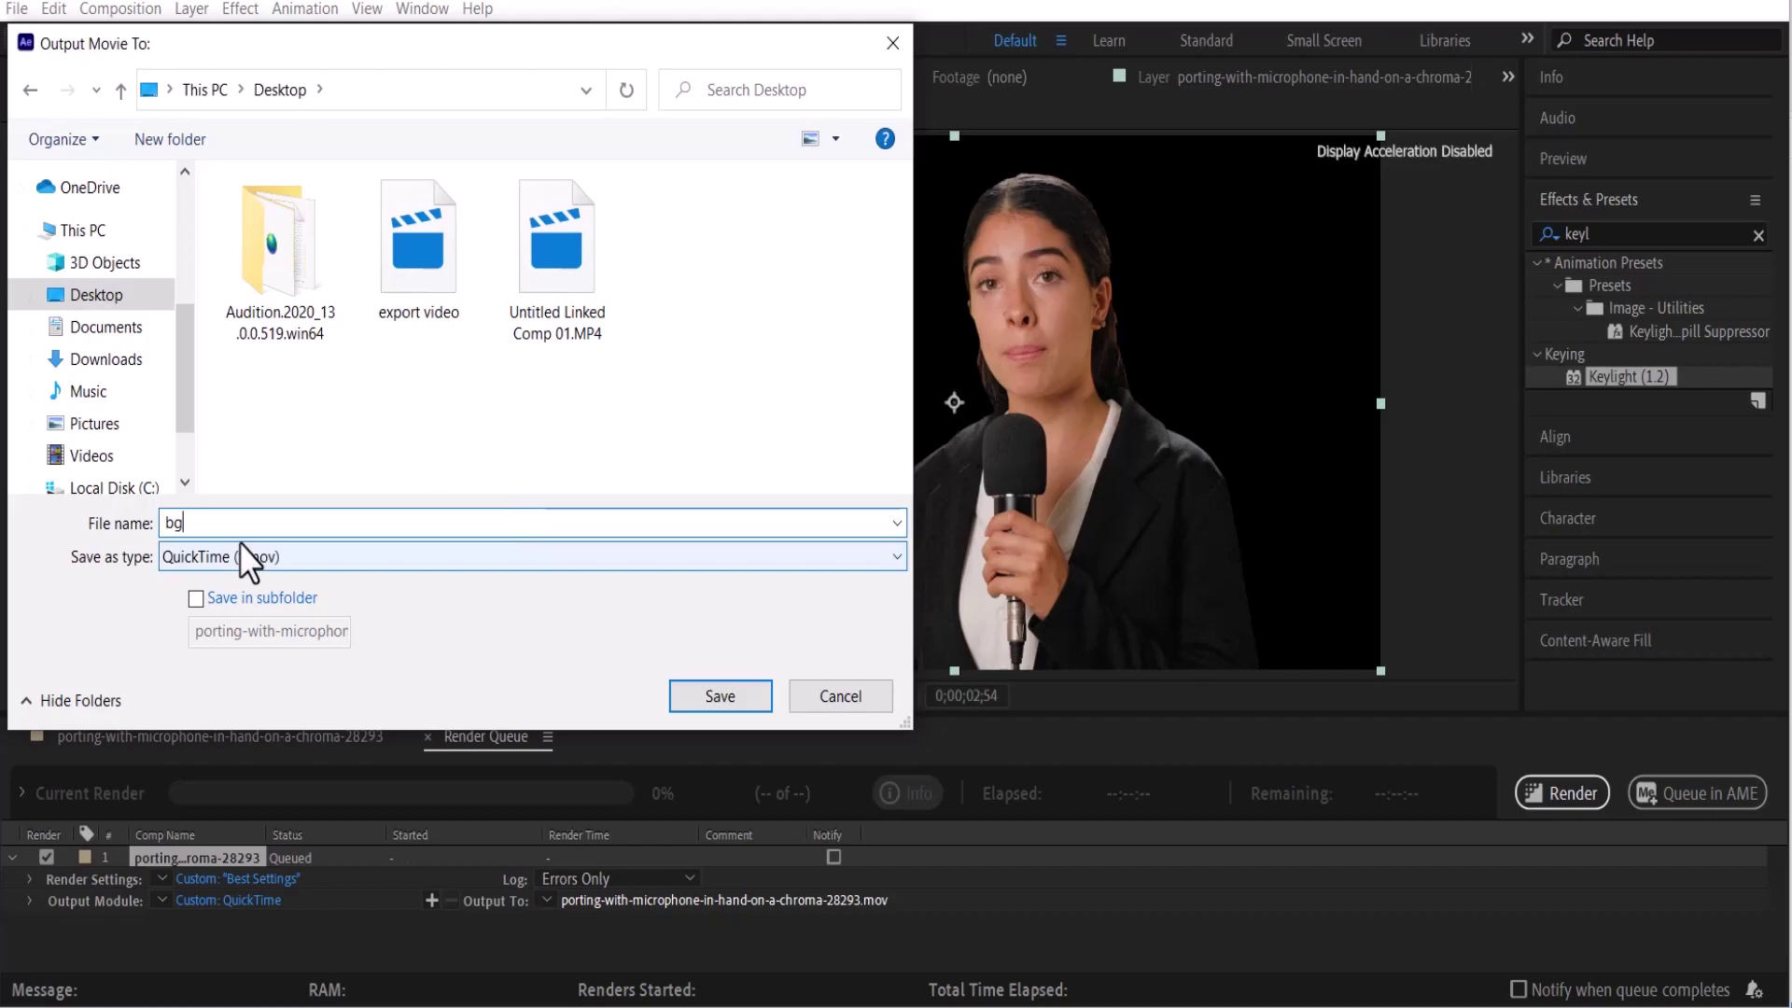
click(742, 693)
click(1548, 794)
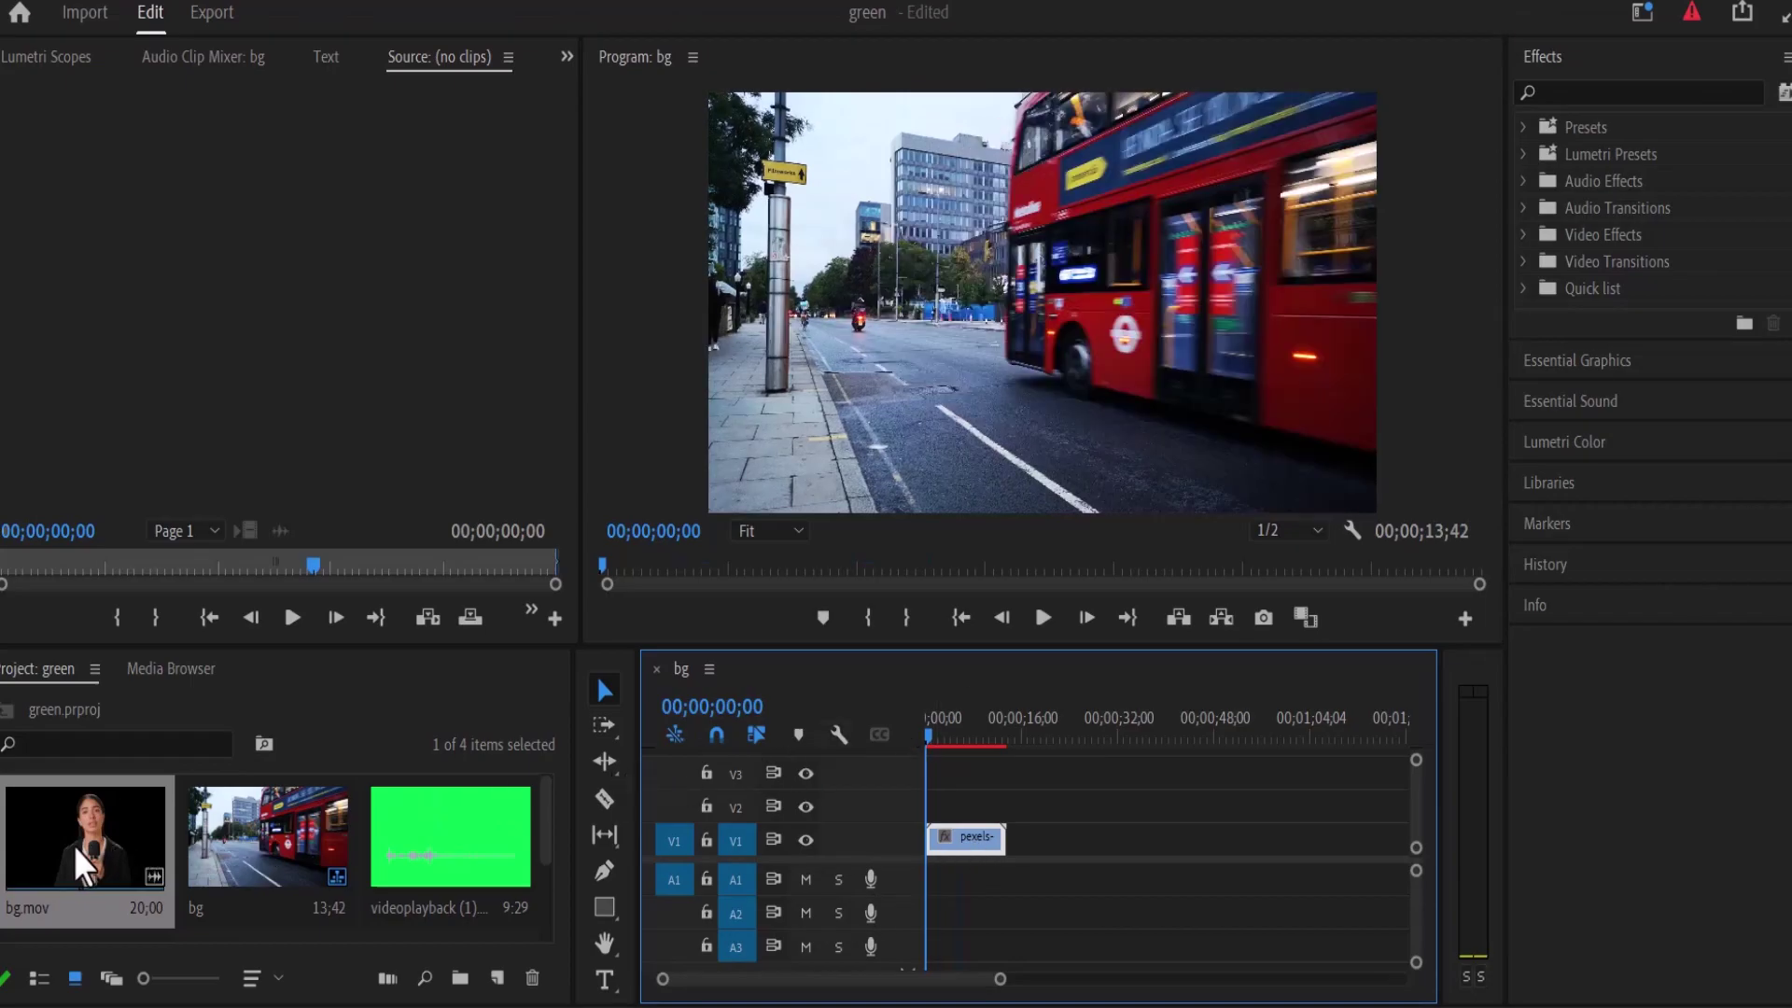
Drop bg.mov onto V2 above the street clip and play back the composite.
drag(84, 836, 905, 811)
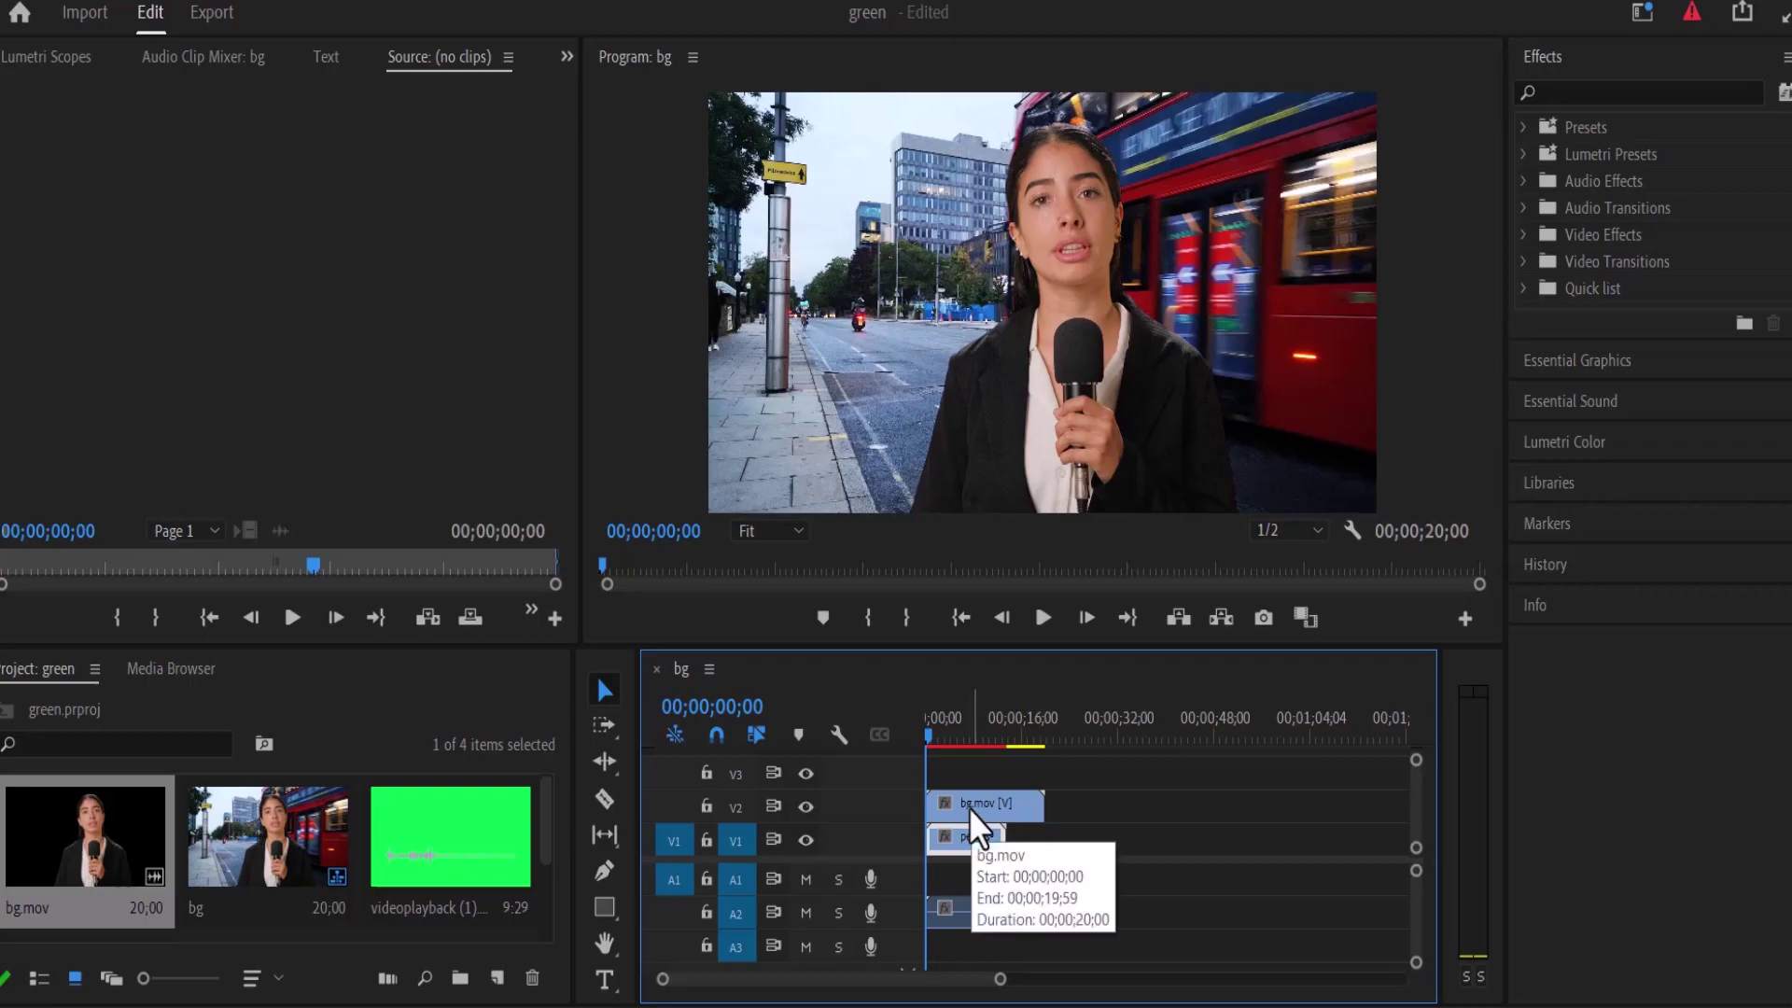
click(1036, 627)
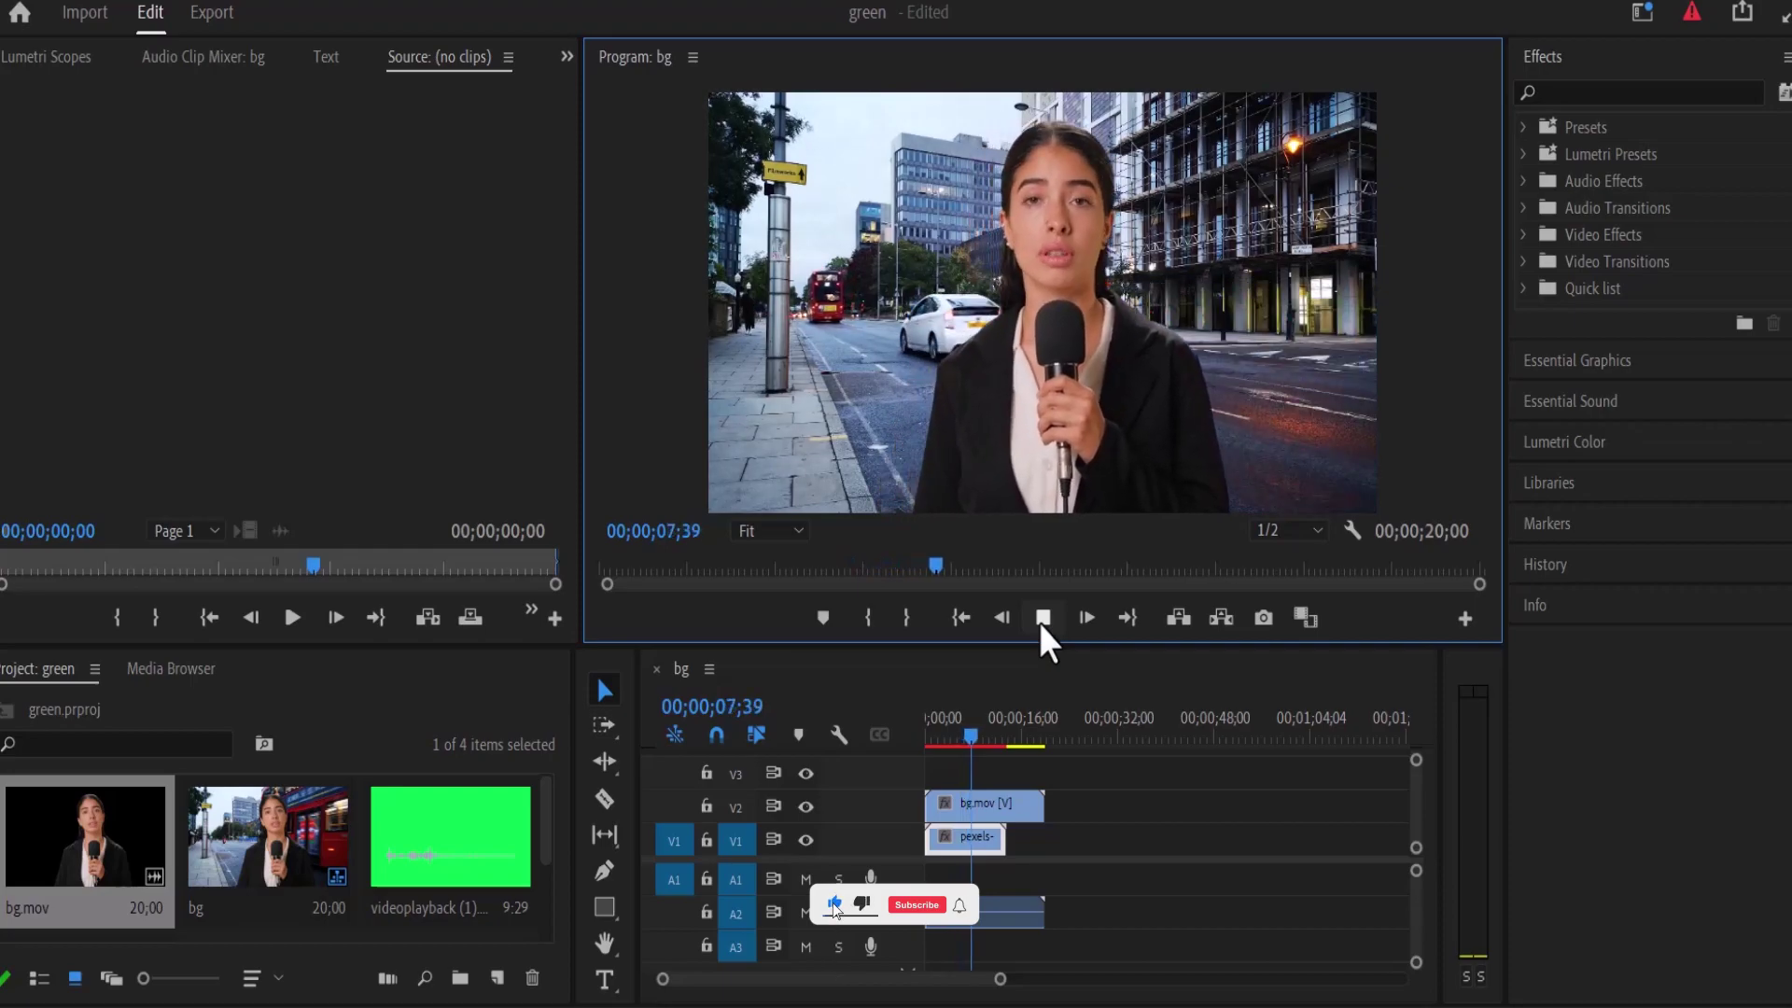
click(963, 617)
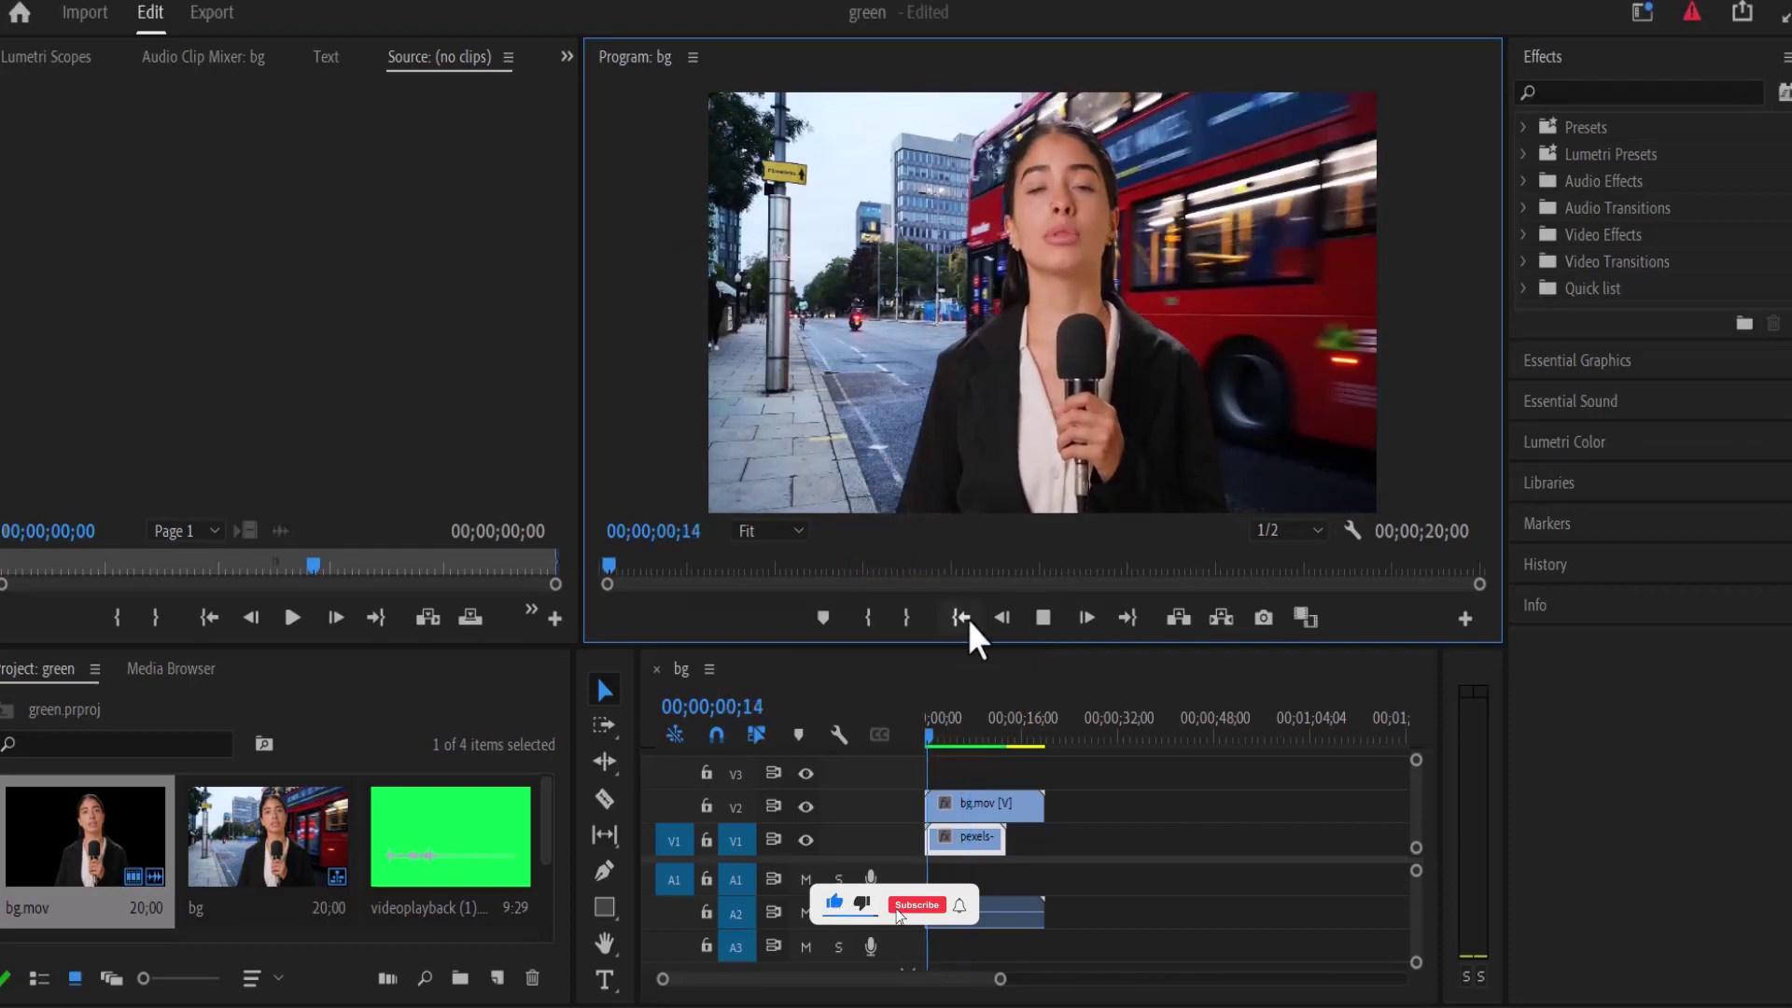
click(1034, 618)
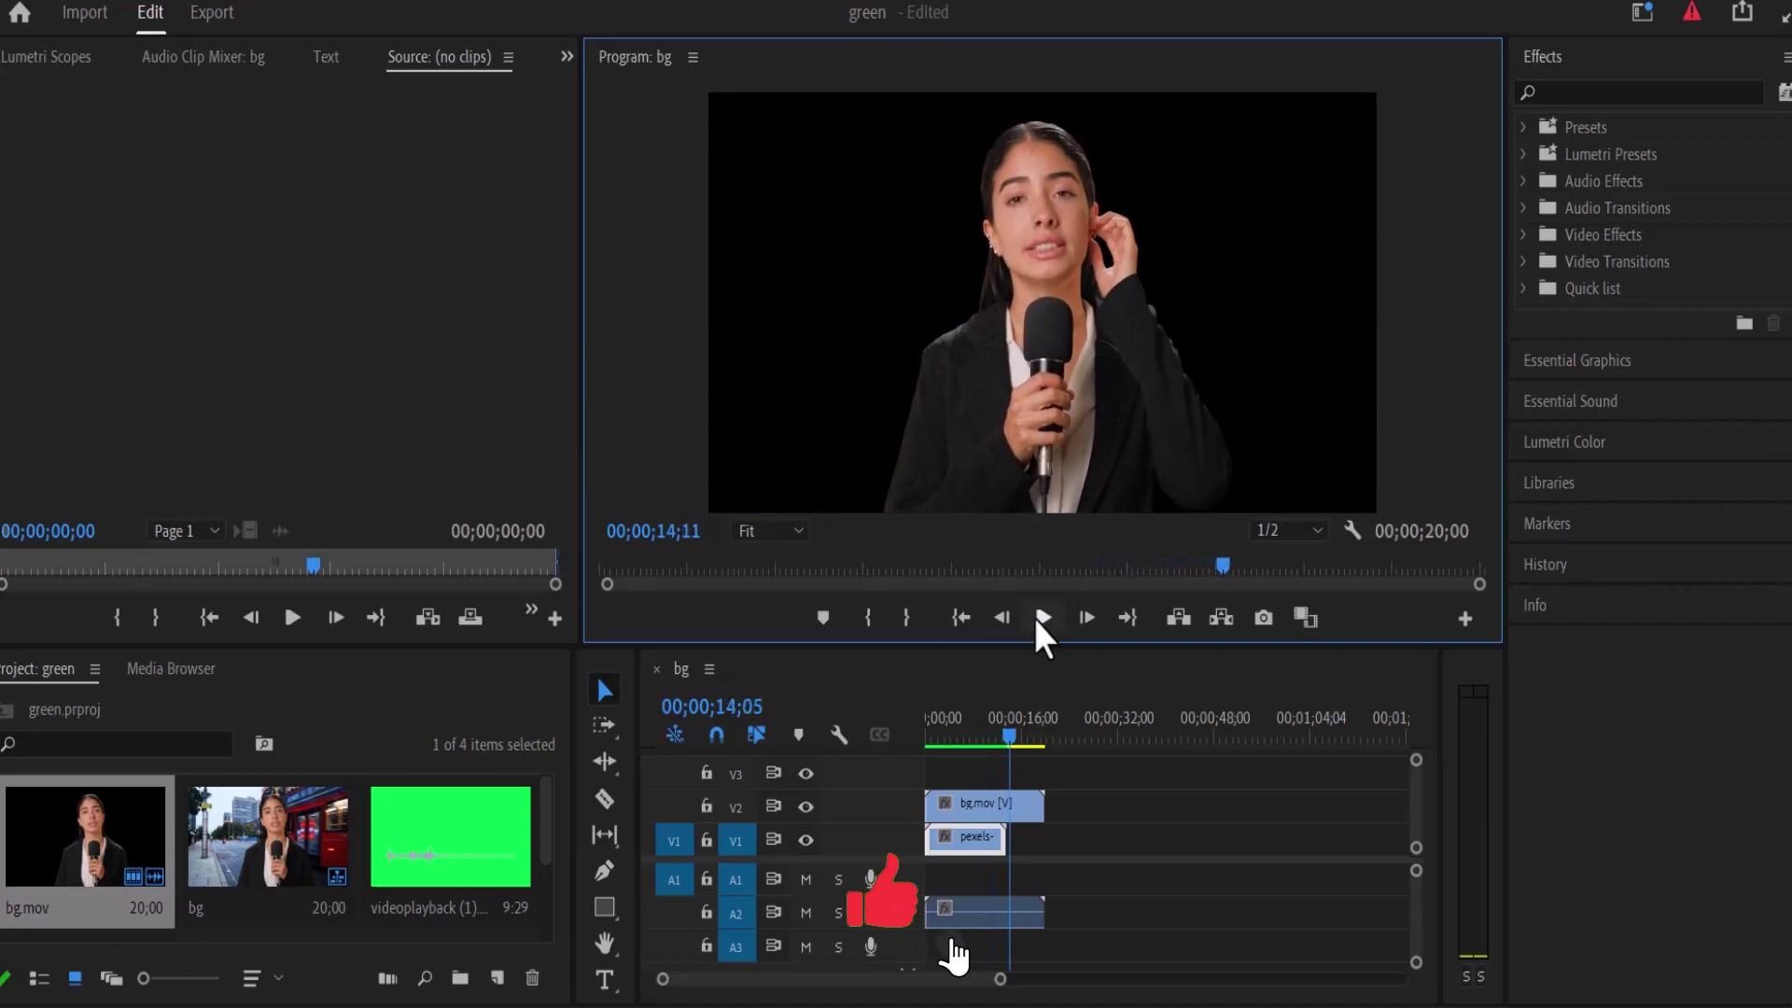